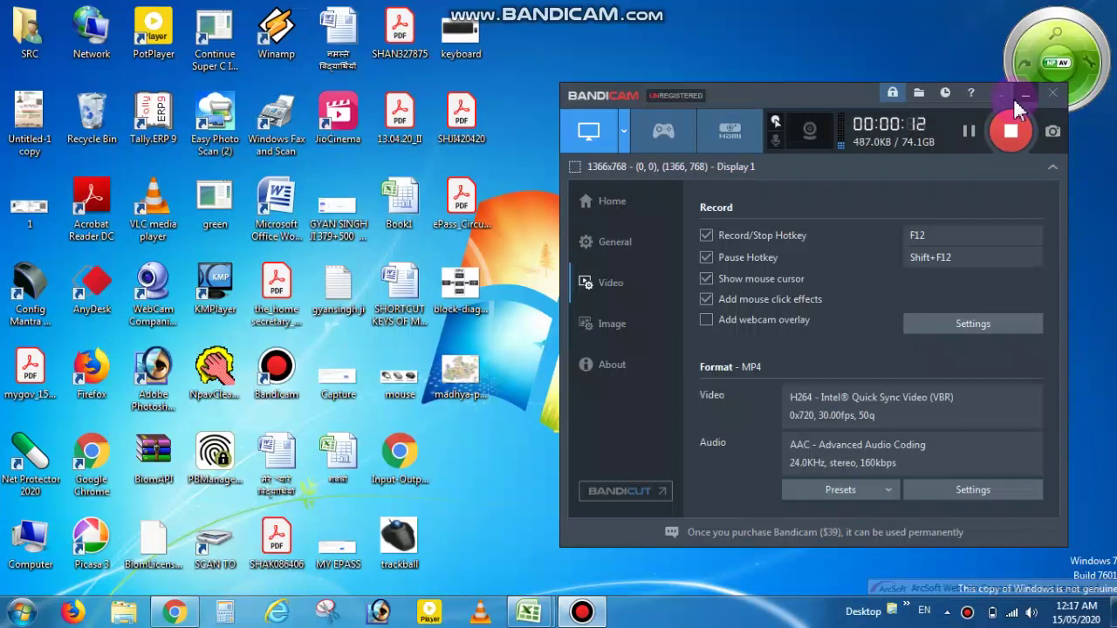
Switch to the Excel workbook and display the "sum if" sheet
click(1017, 101)
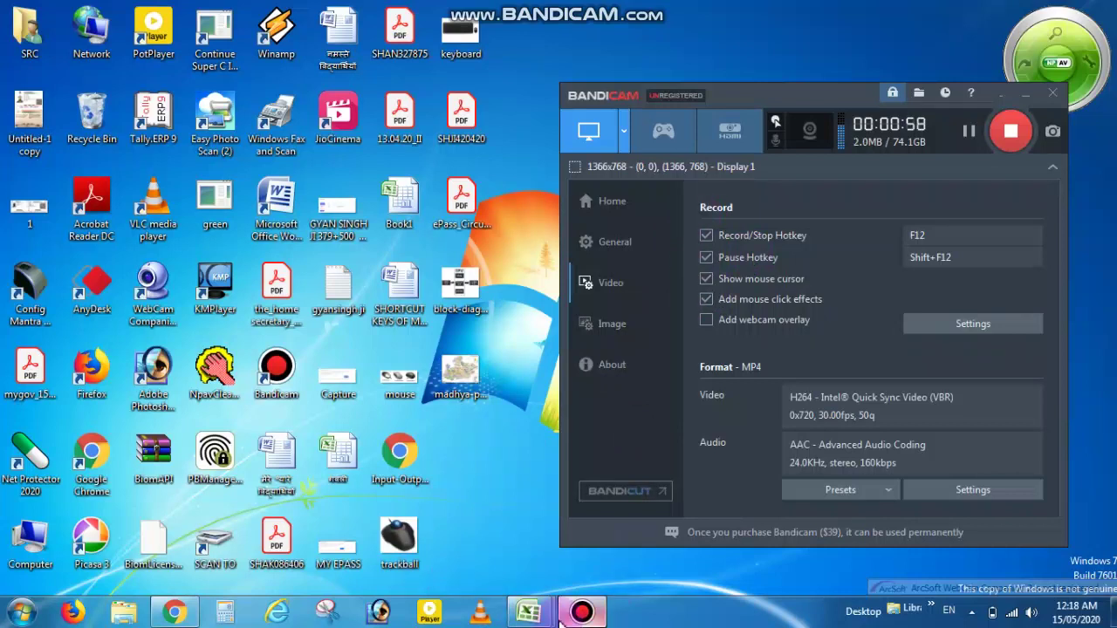
mouse_move(552, 616)
click(584, 548)
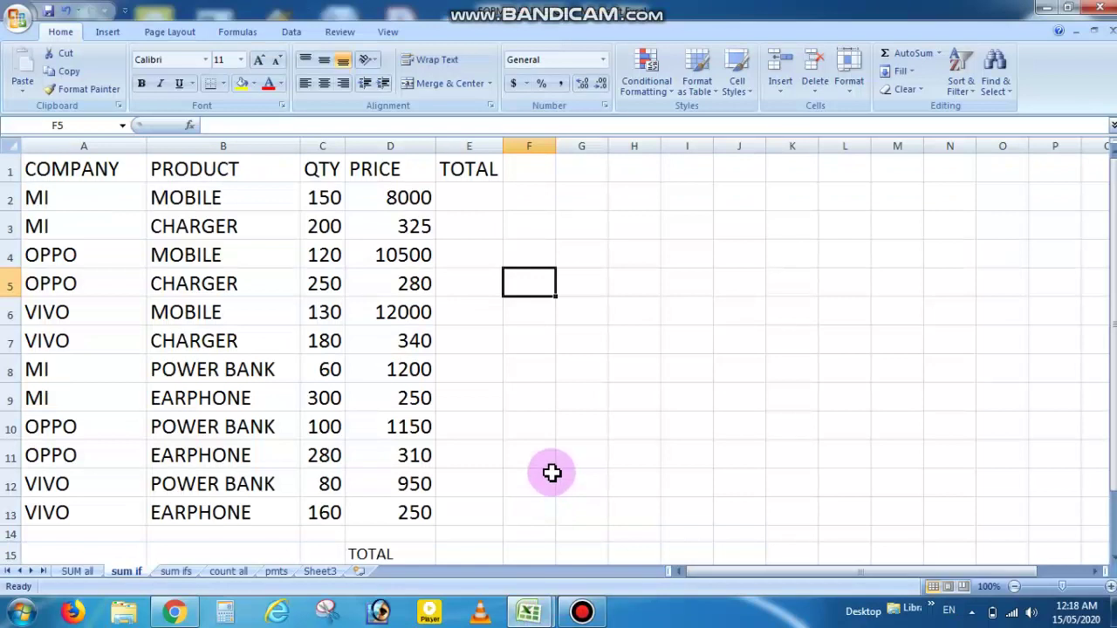
click(177, 572)
click(127, 572)
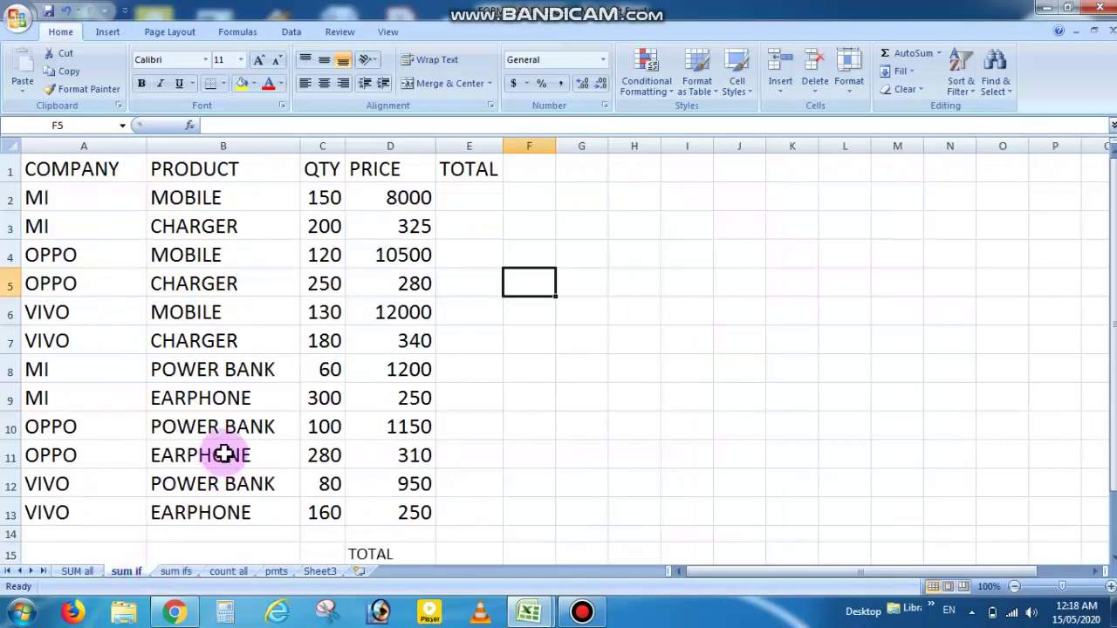
click(87, 571)
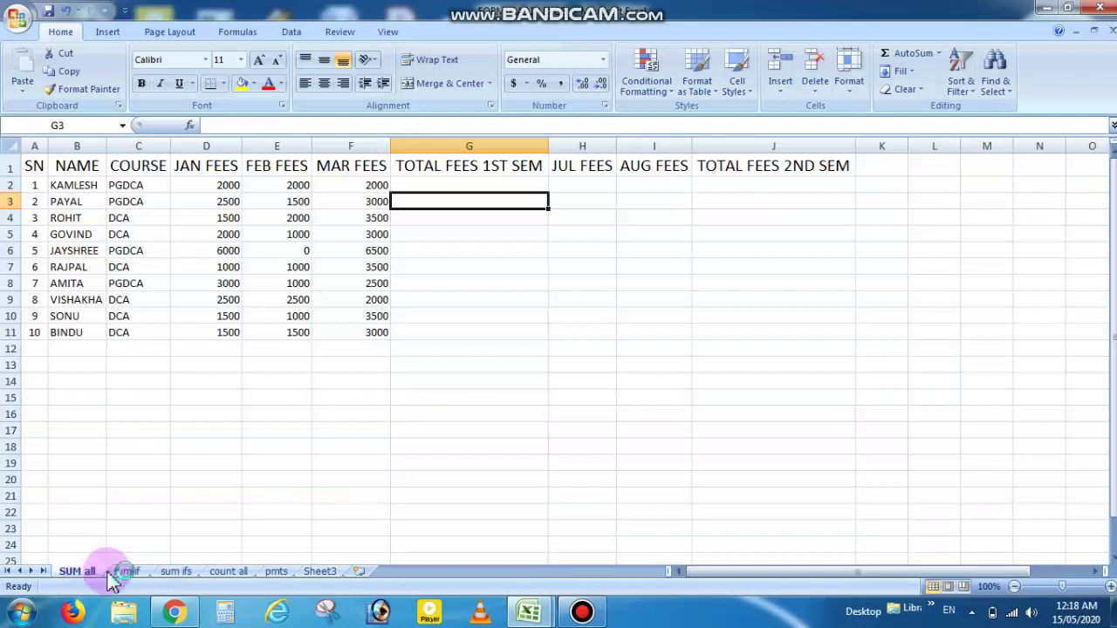
click(121, 573)
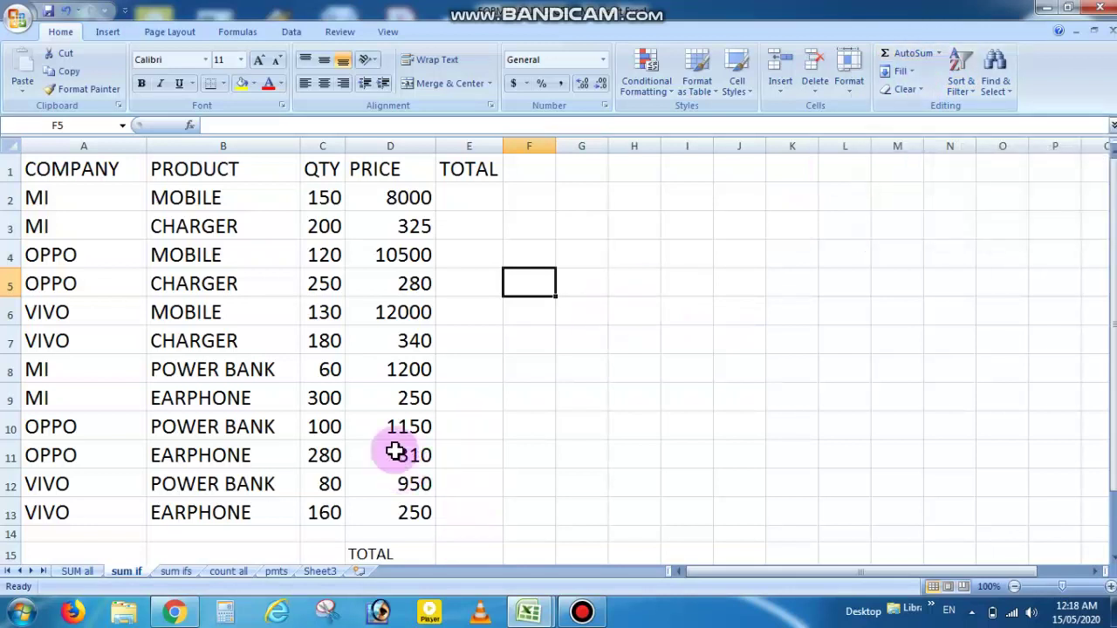
Try totalling the QTY values in C2:C13 with AutoSum and undo it
drag(323, 199, 332, 506)
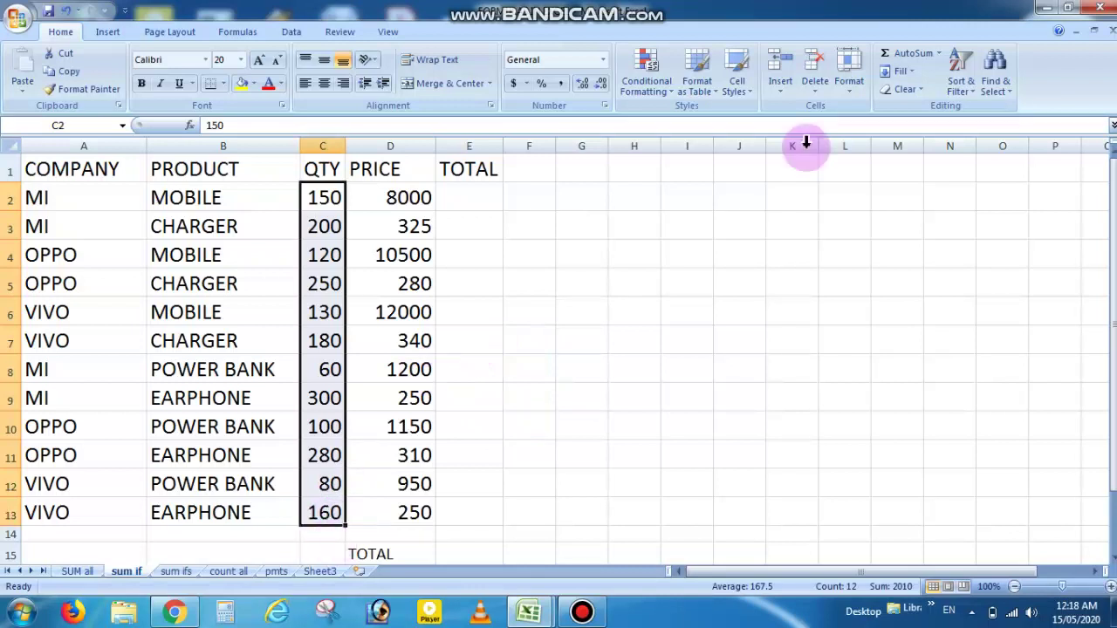
click(908, 58)
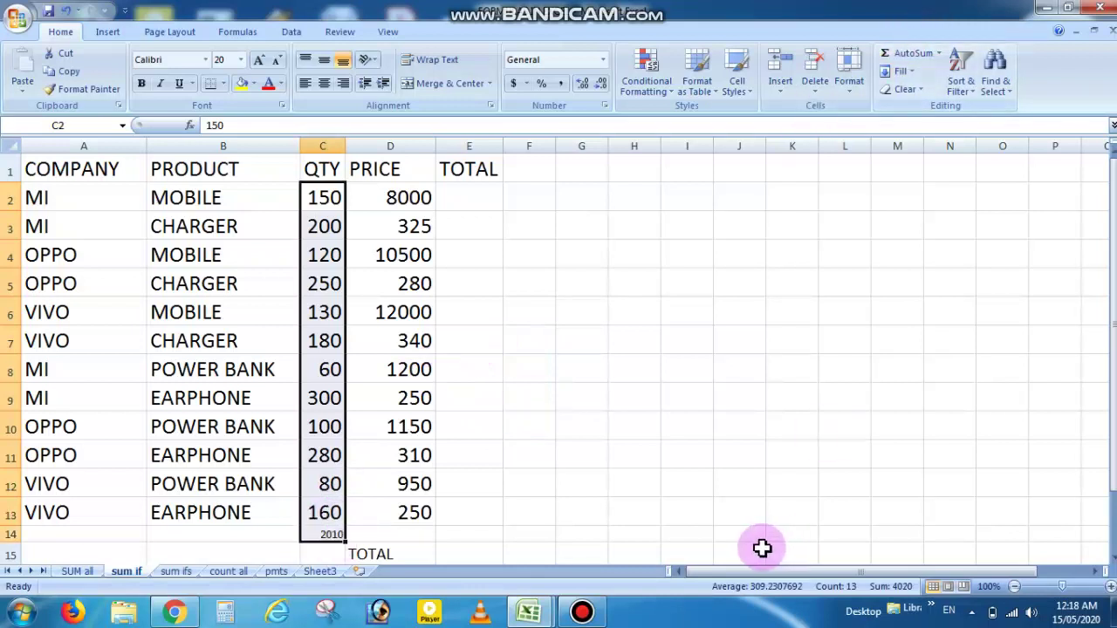
key(ctrl+z)
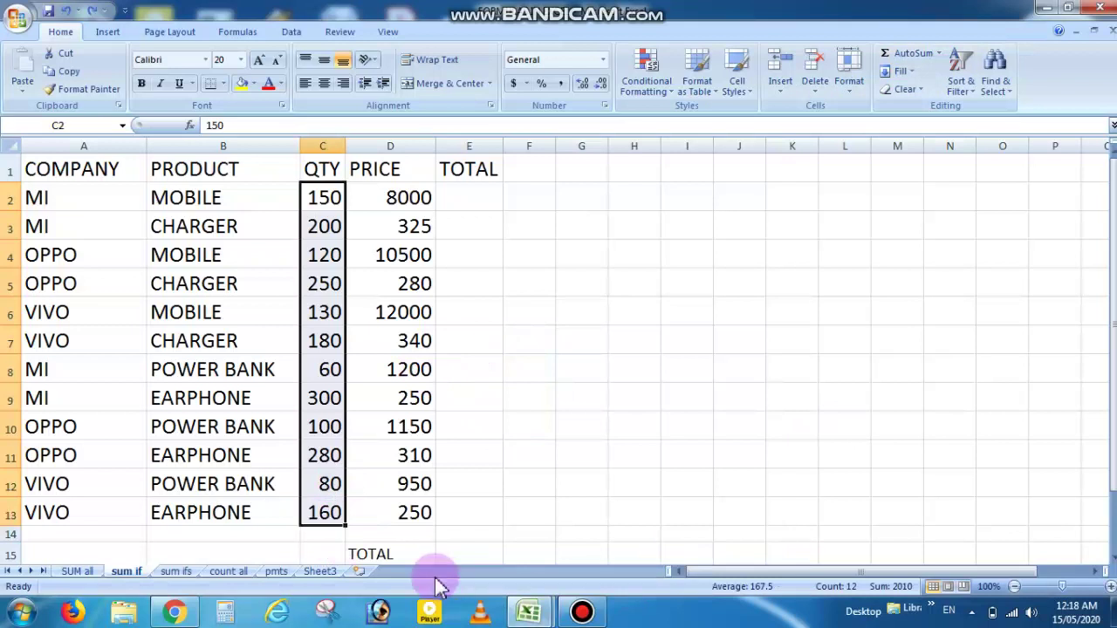
Enter the formula =SUM(C2:C13) in cell C14 beneath the QTY values
click(323, 531)
text(=)
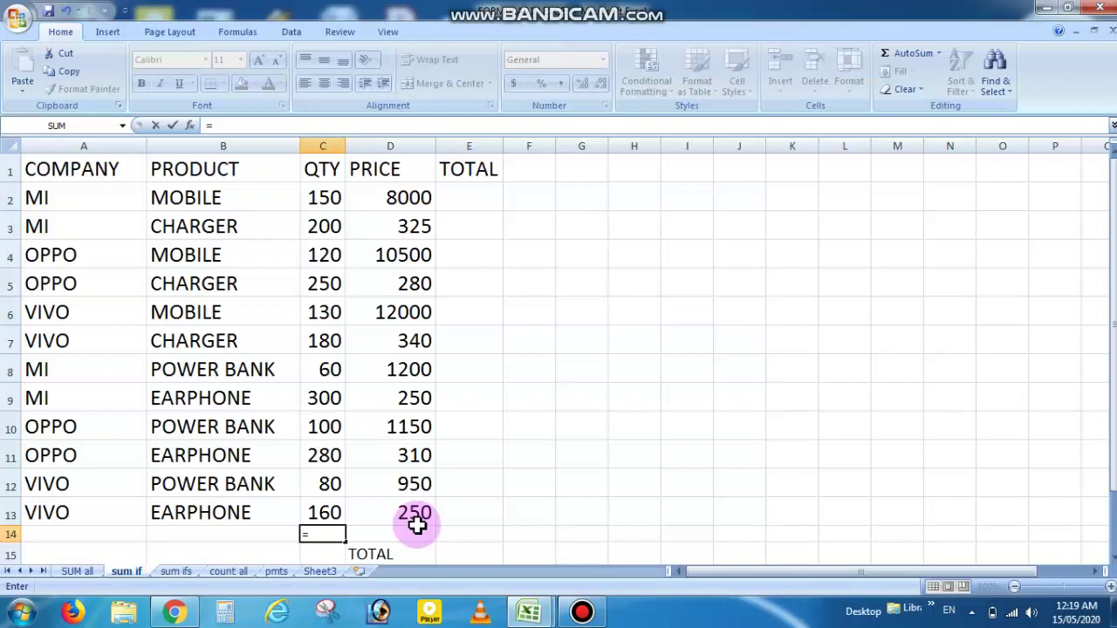
text(SUM)
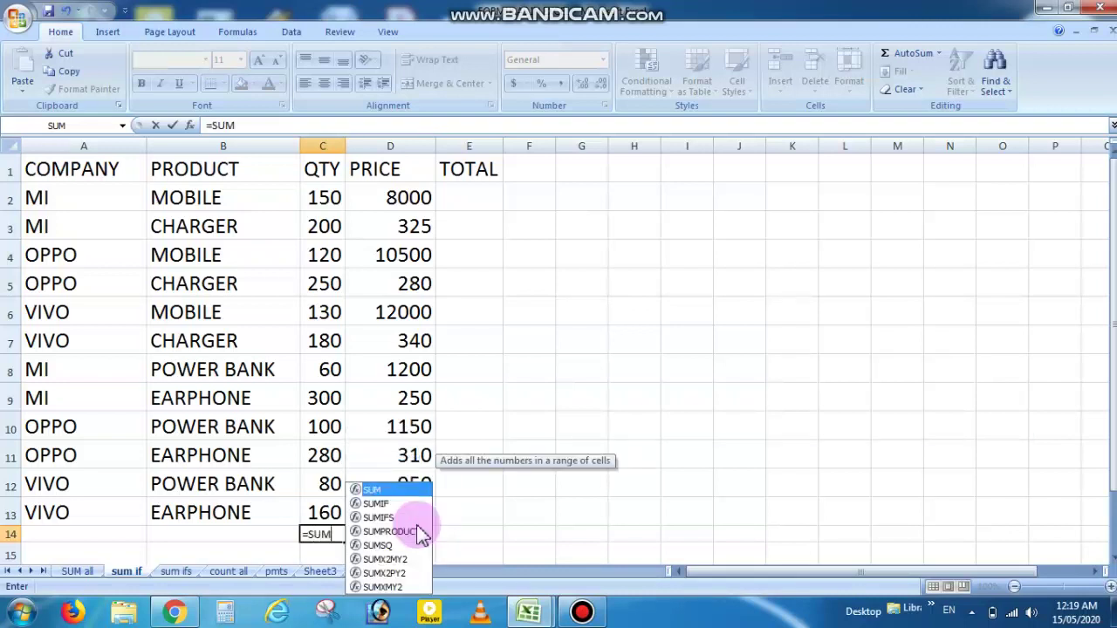
text(()
drag(324, 204, 321, 511)
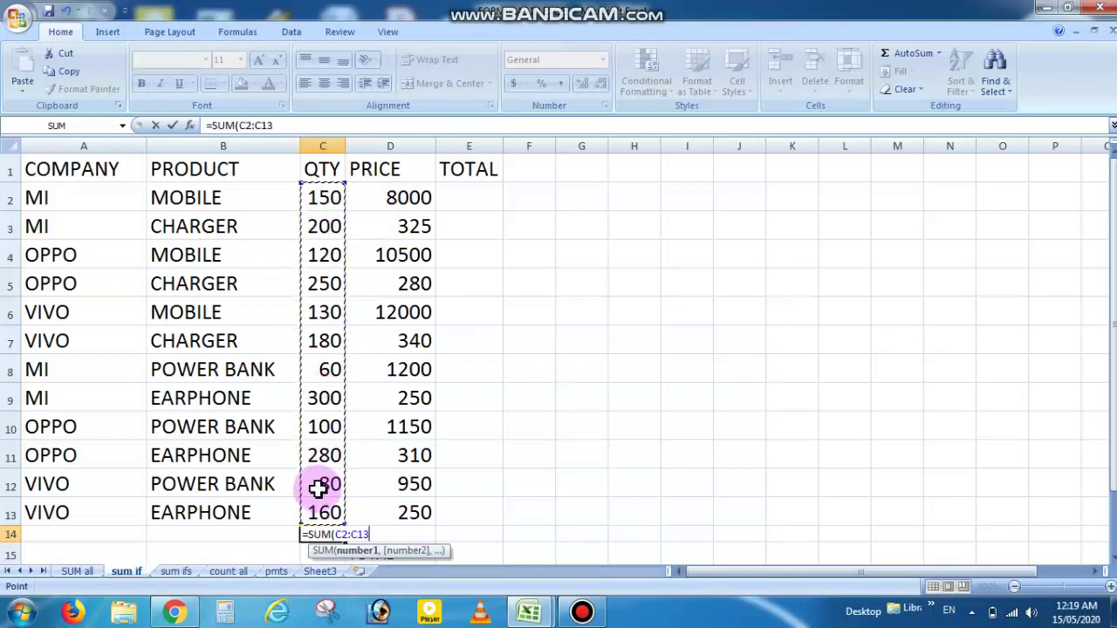
text())
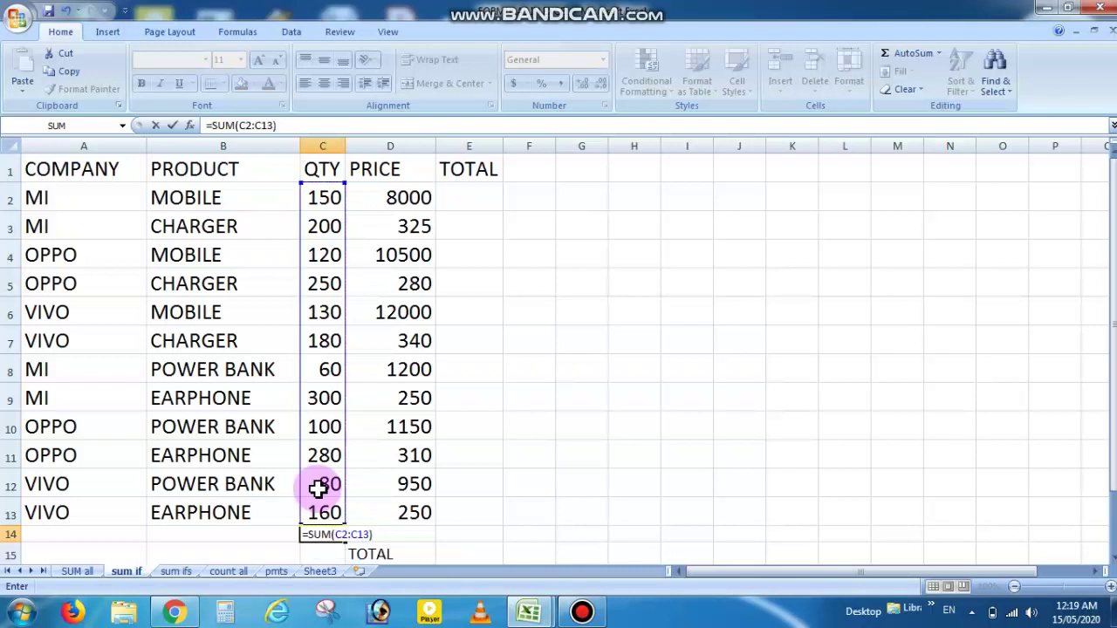
key(Return)
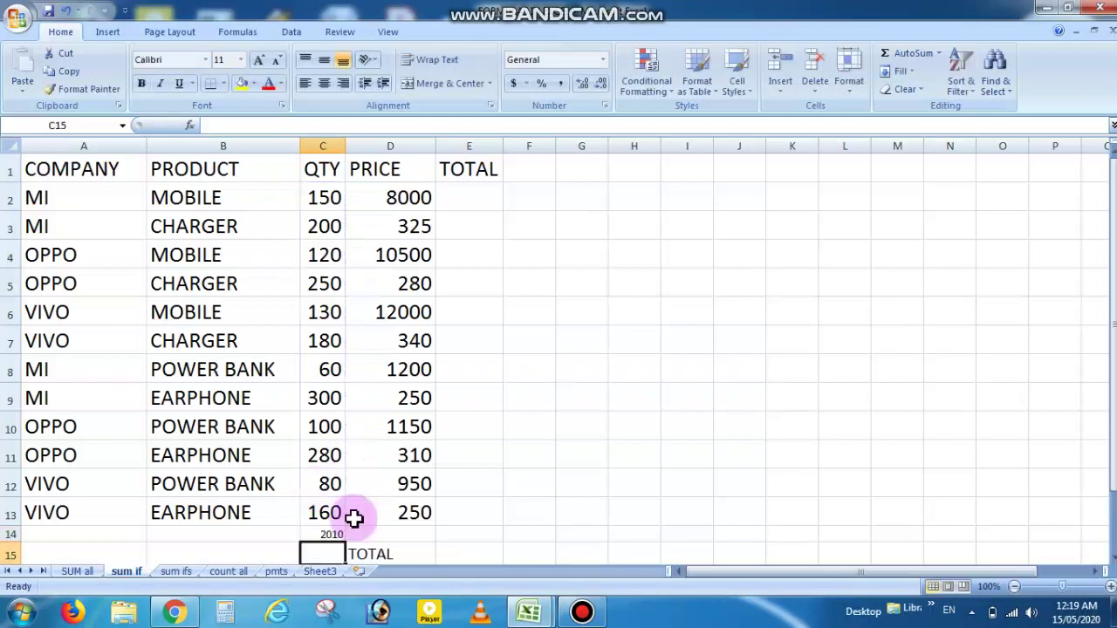
Clear the SUM formula from cell C14
click(335, 529)
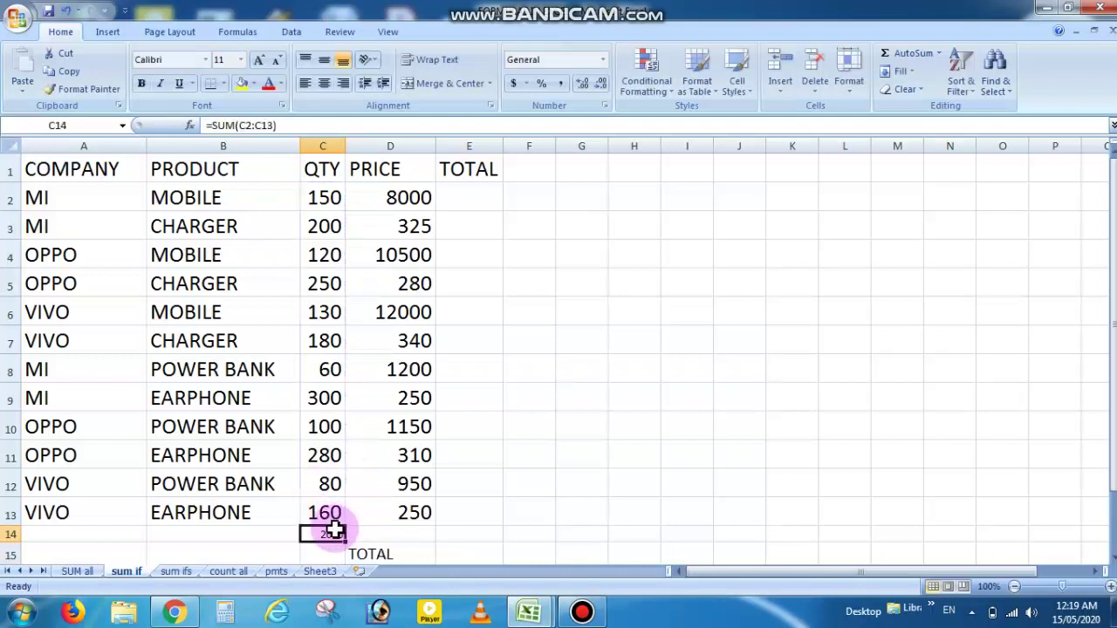
double_click(335, 529)
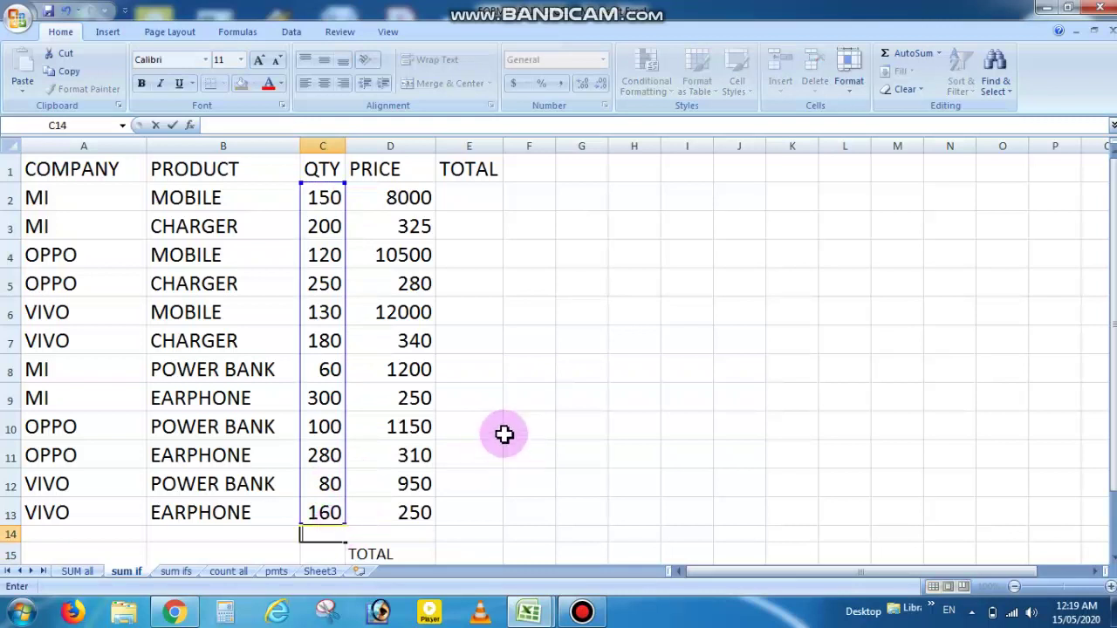
click(593, 349)
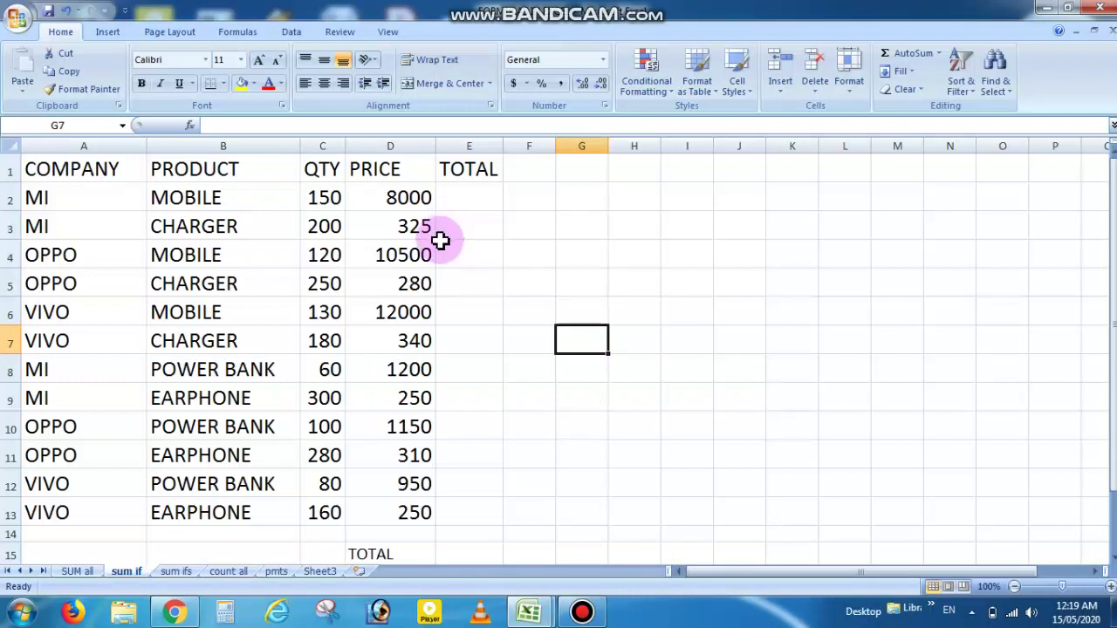
Examine the COMPANY, QTY, PRICE and TOTAL columns of the table A1:E13, dismissing the Windows color scheme prompts without changing the scheme
drag(332, 195, 406, 504)
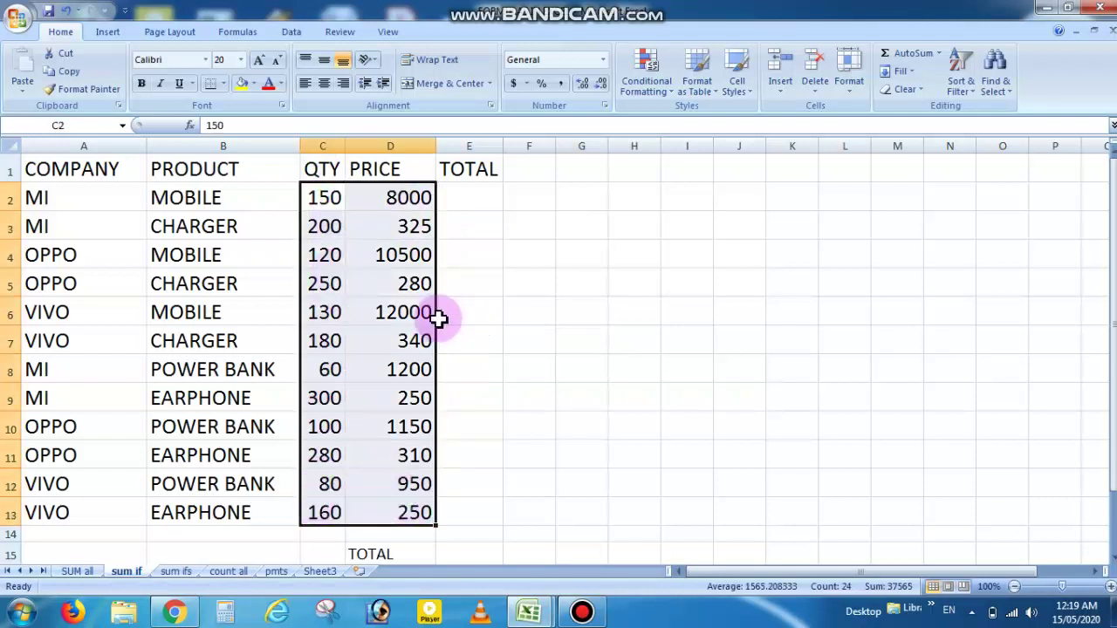
click(469, 254)
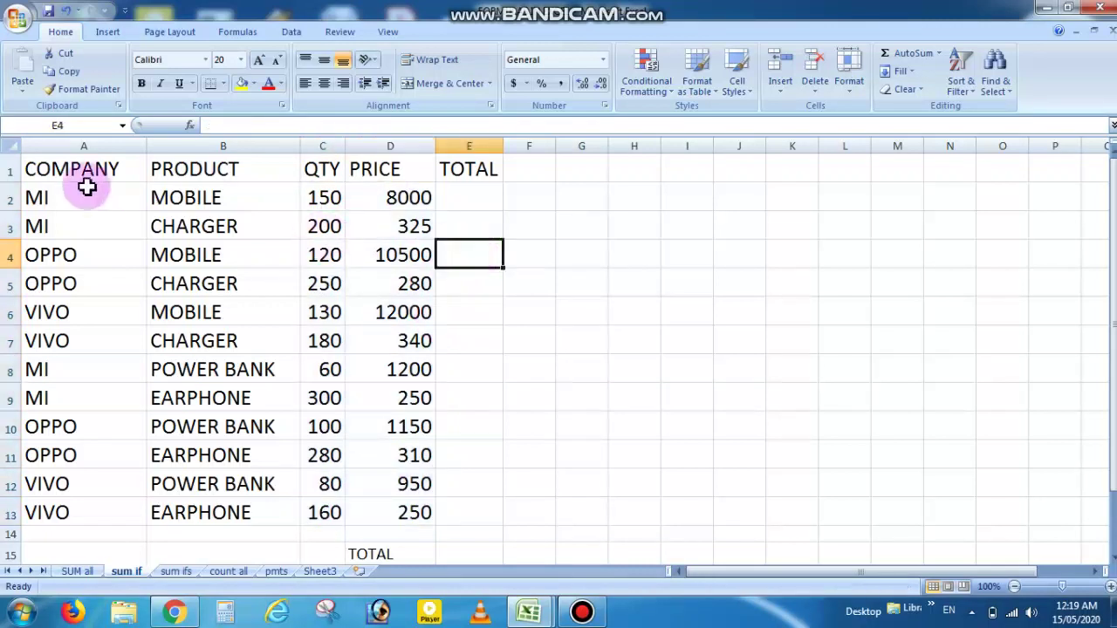
drag(81, 174, 459, 519)
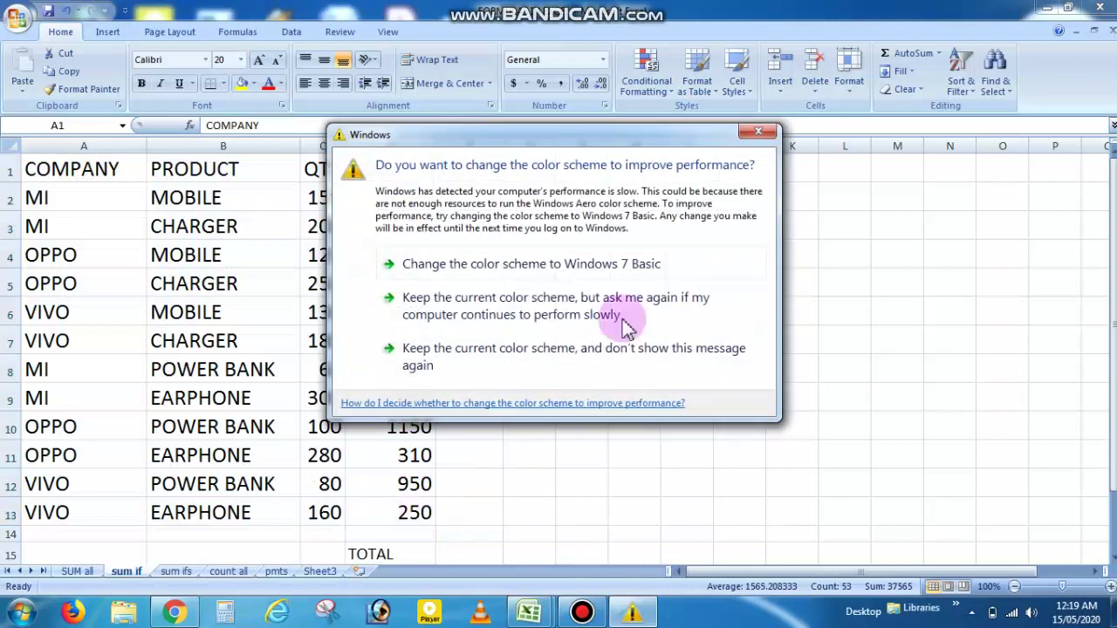
click(768, 133)
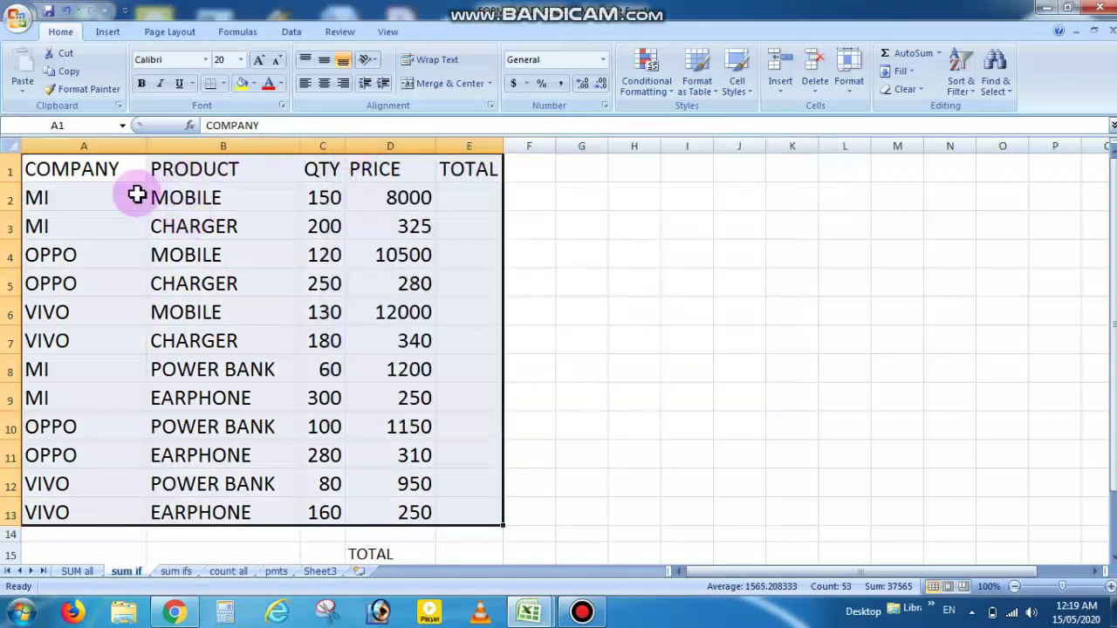
click(98, 174)
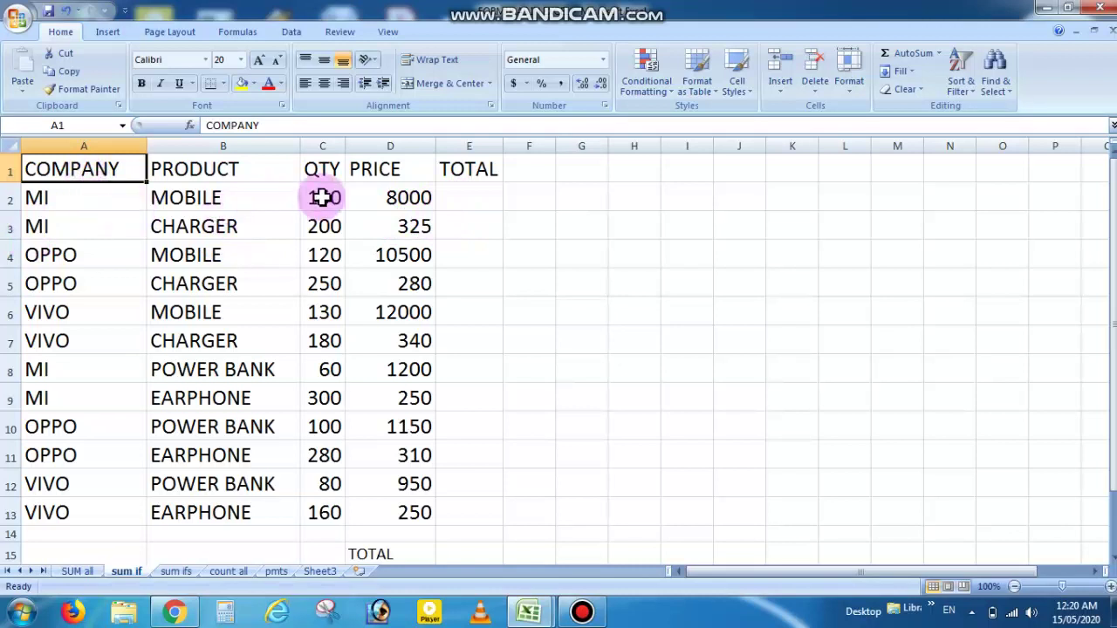
drag(433, 198, 419, 513)
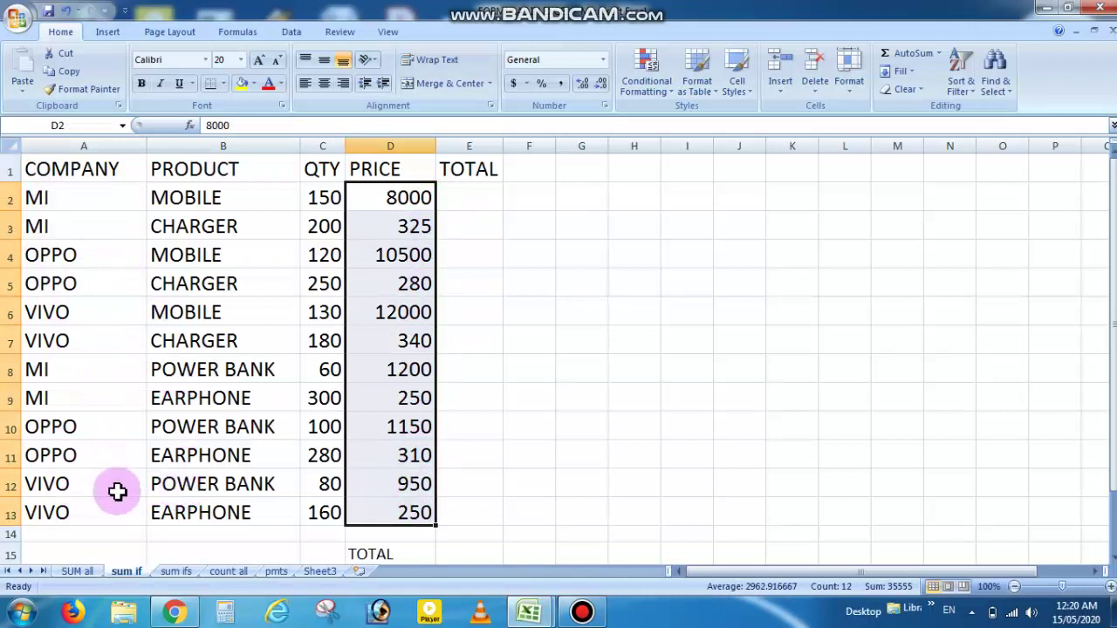
click(72, 199)
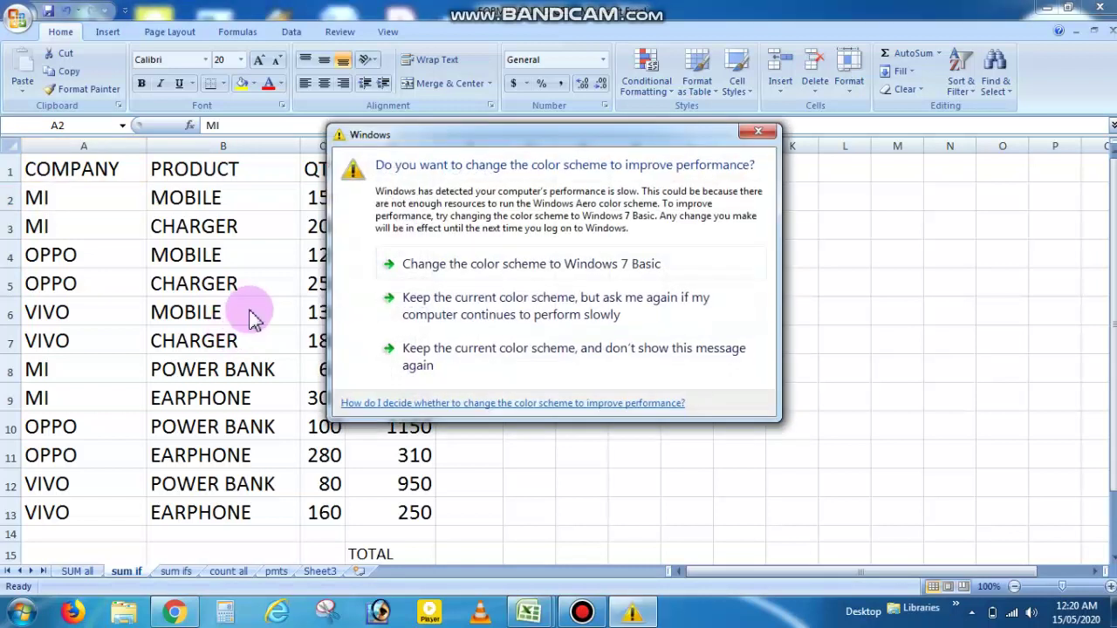
click(757, 134)
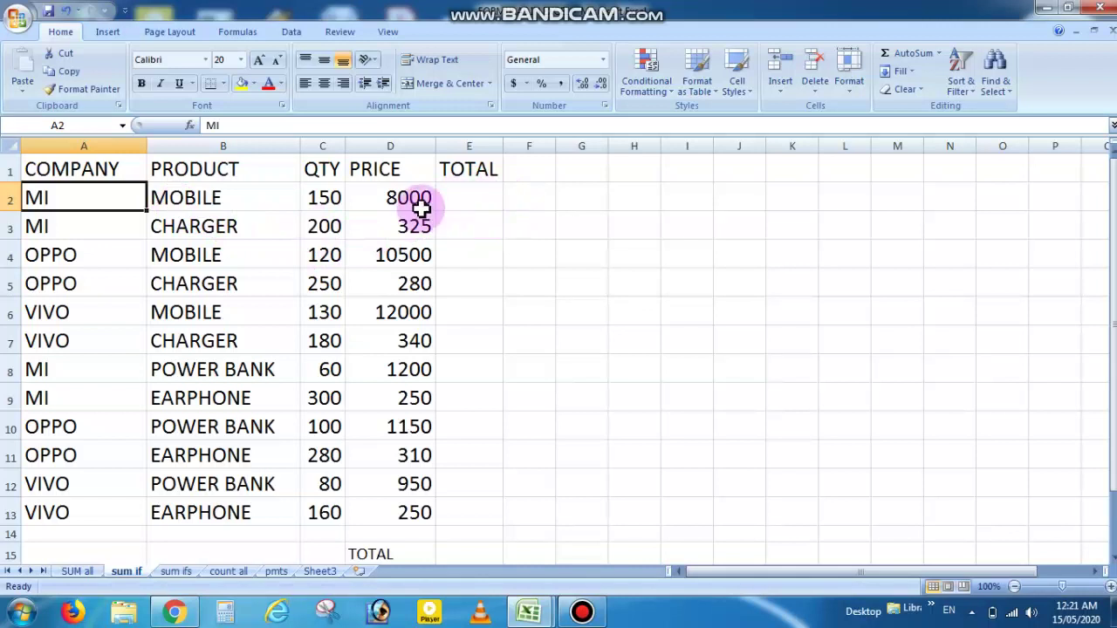
Widen the QTY column slightly and enter =C2*D2 in cell E2 to multiply quantity by price, dismissing the color scheme prompt
click(459, 195)
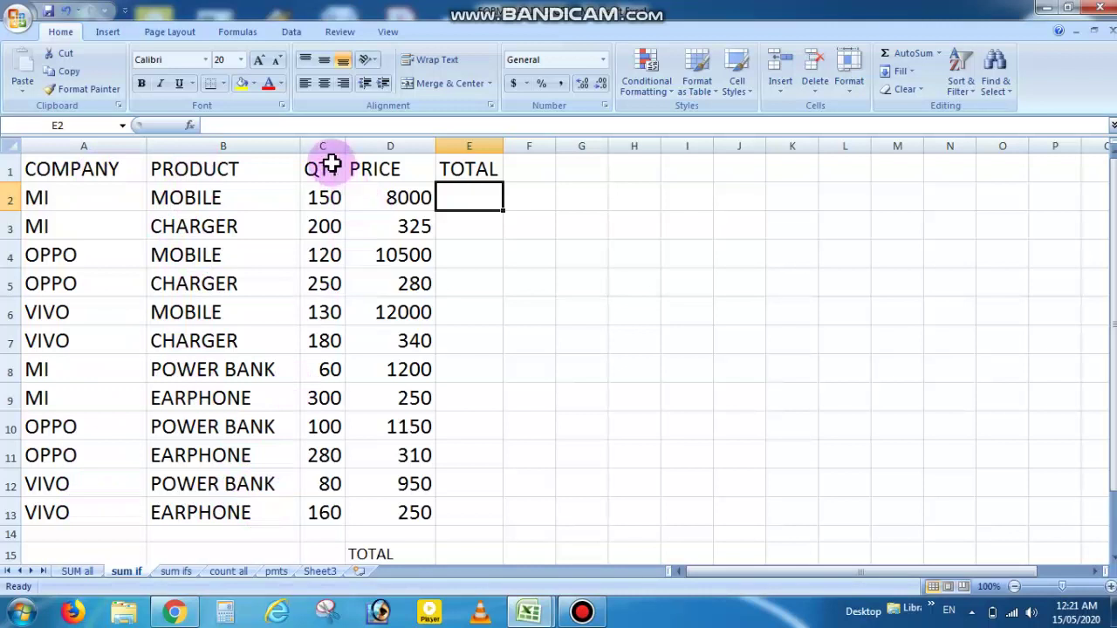
drag(346, 152, 356, 153)
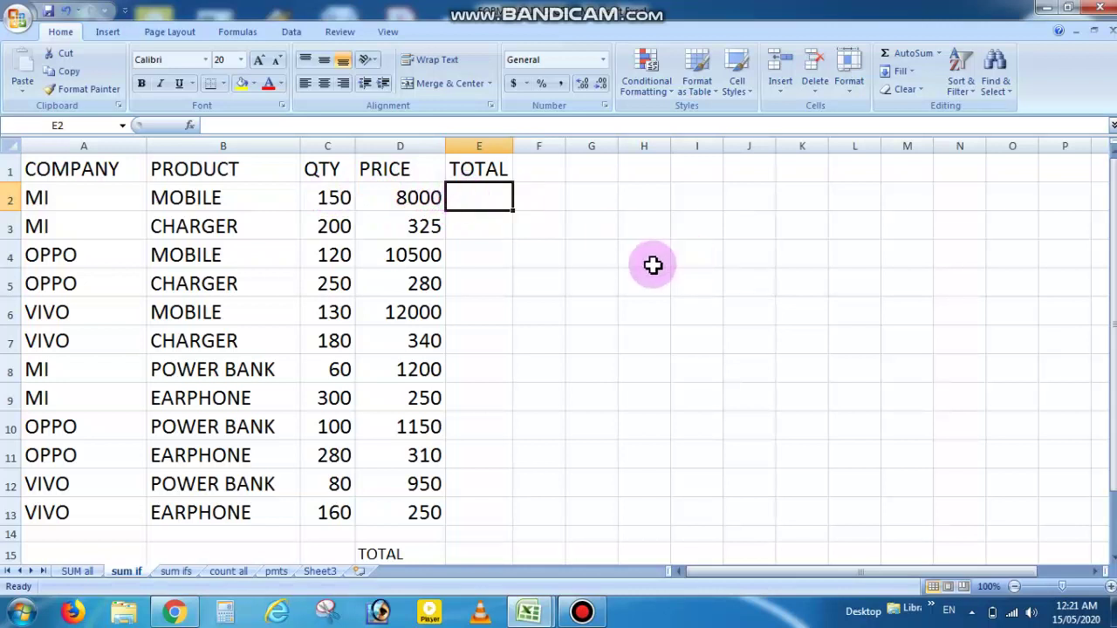
text(=)
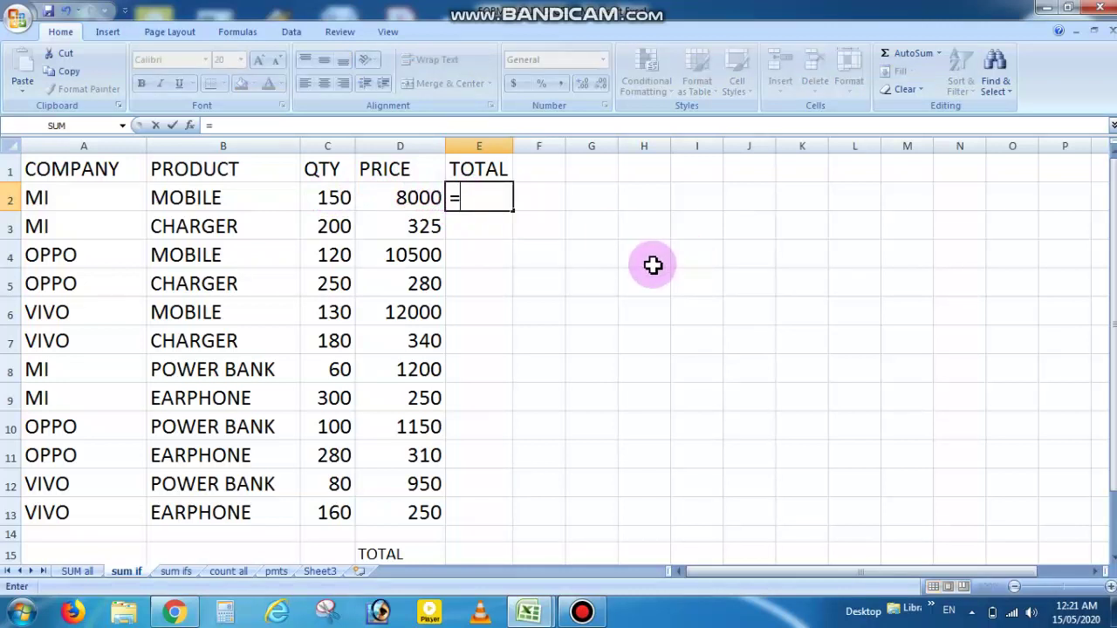
click(336, 200)
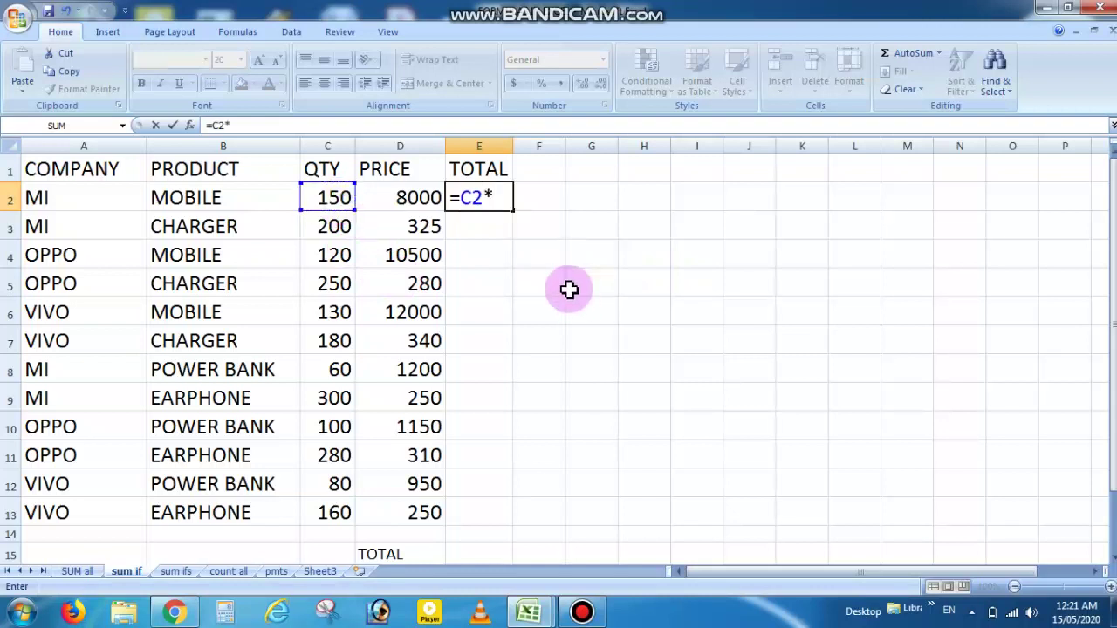
text(*)
click(407, 197)
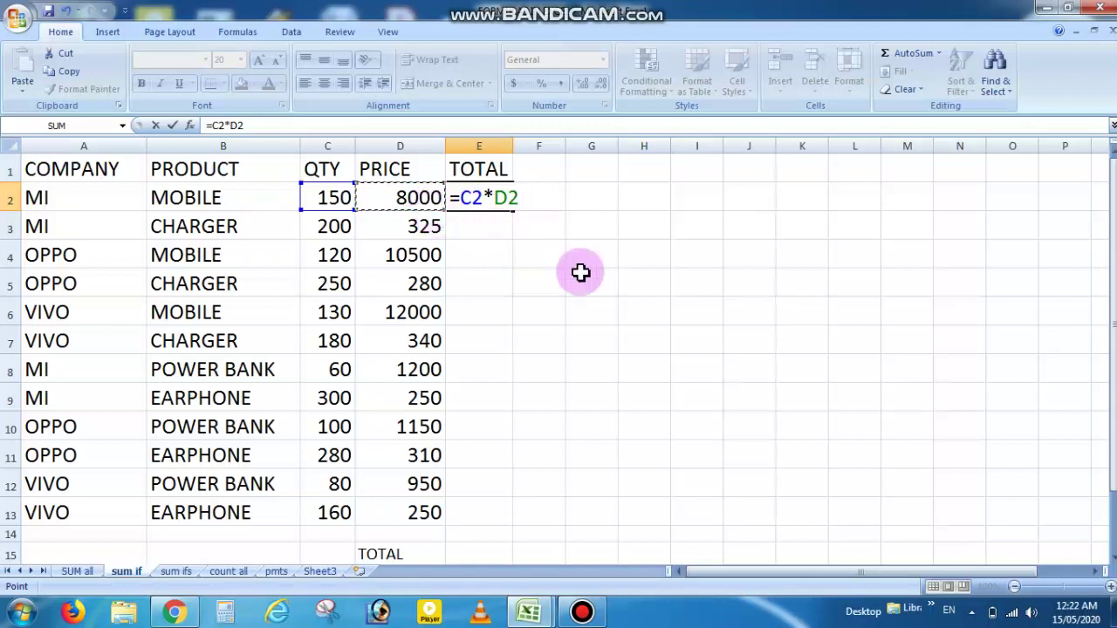
key(Return)
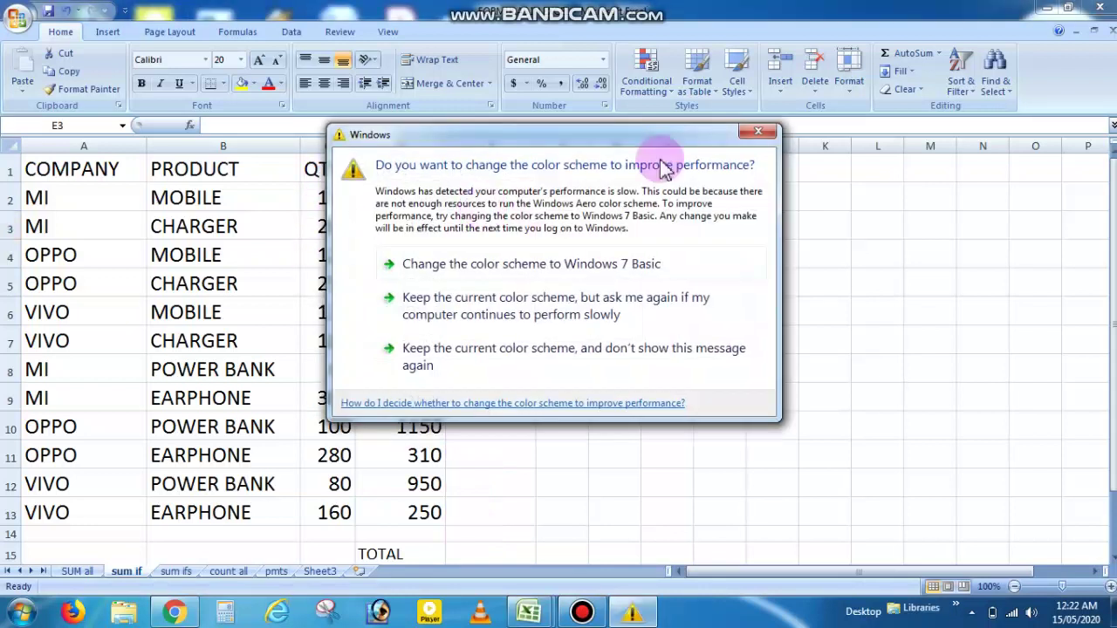
click(757, 132)
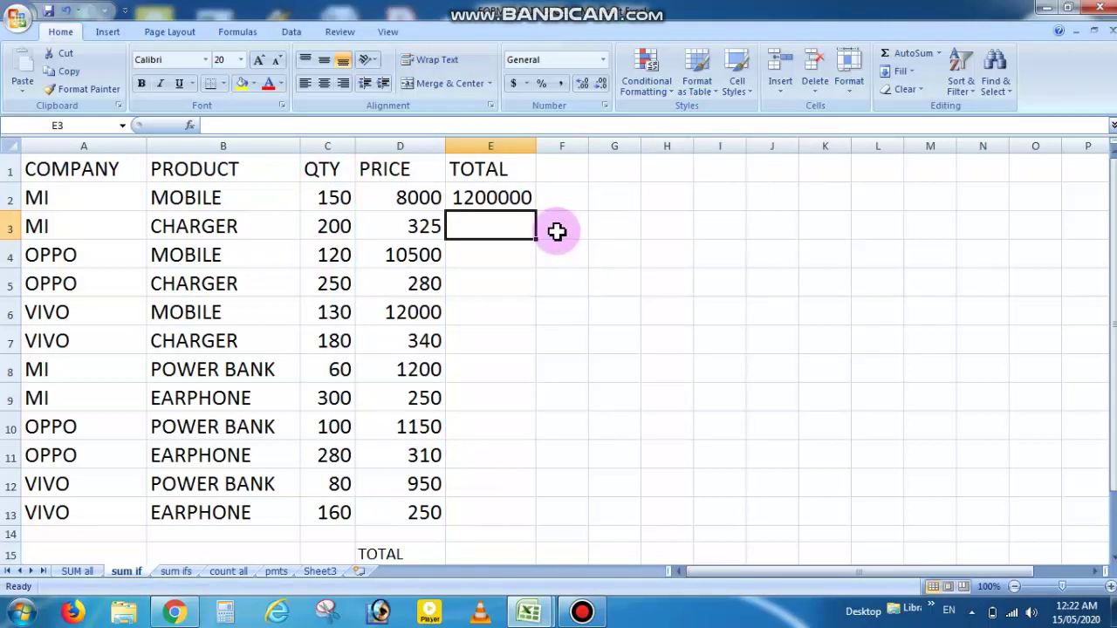
Fill the E2 formula down through E13 so every product row has its total
click(510, 199)
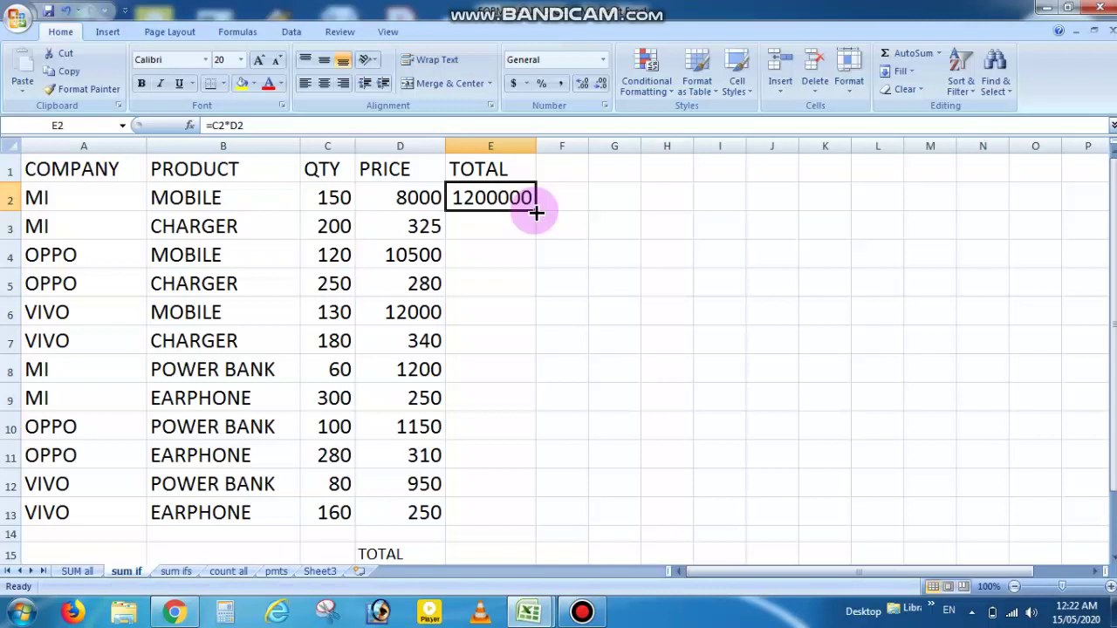
drag(536, 212, 535, 212)
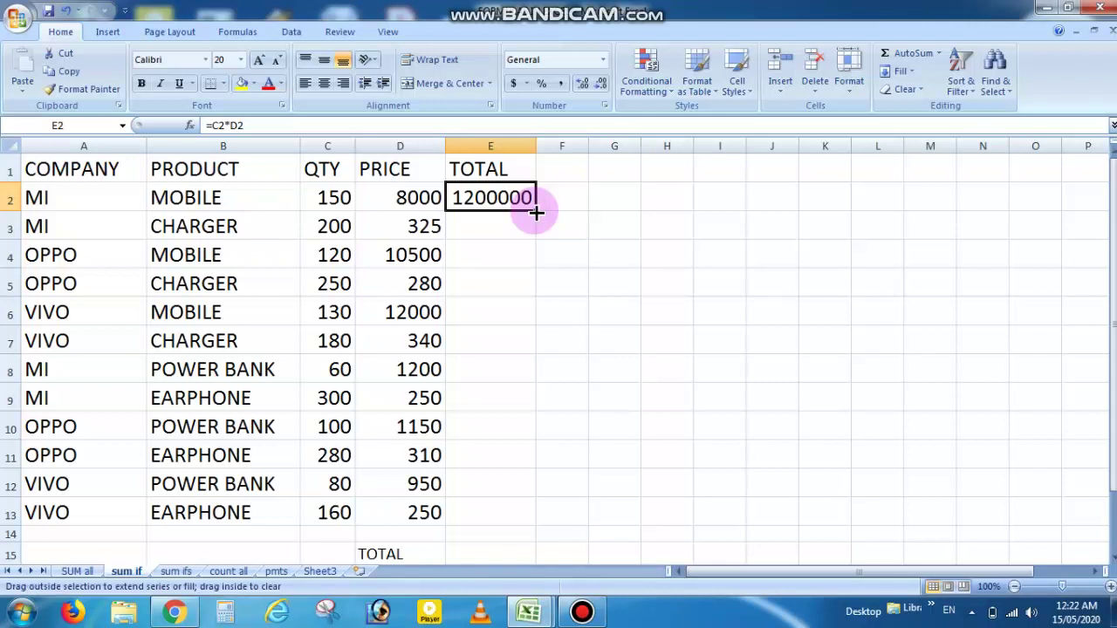
drag(536, 212, 540, 517)
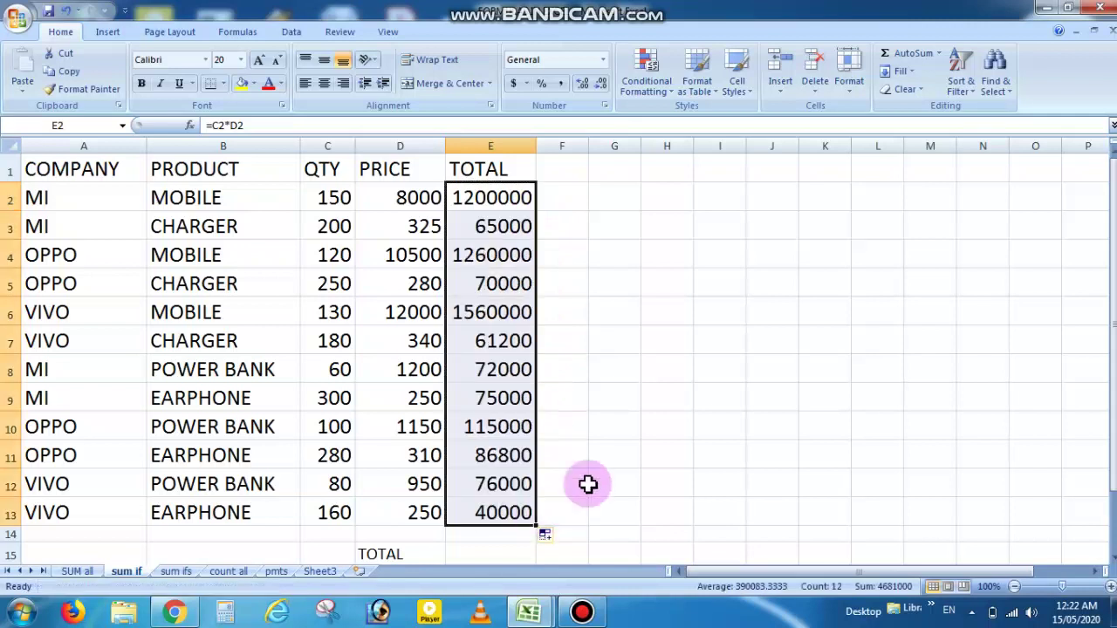
click(679, 342)
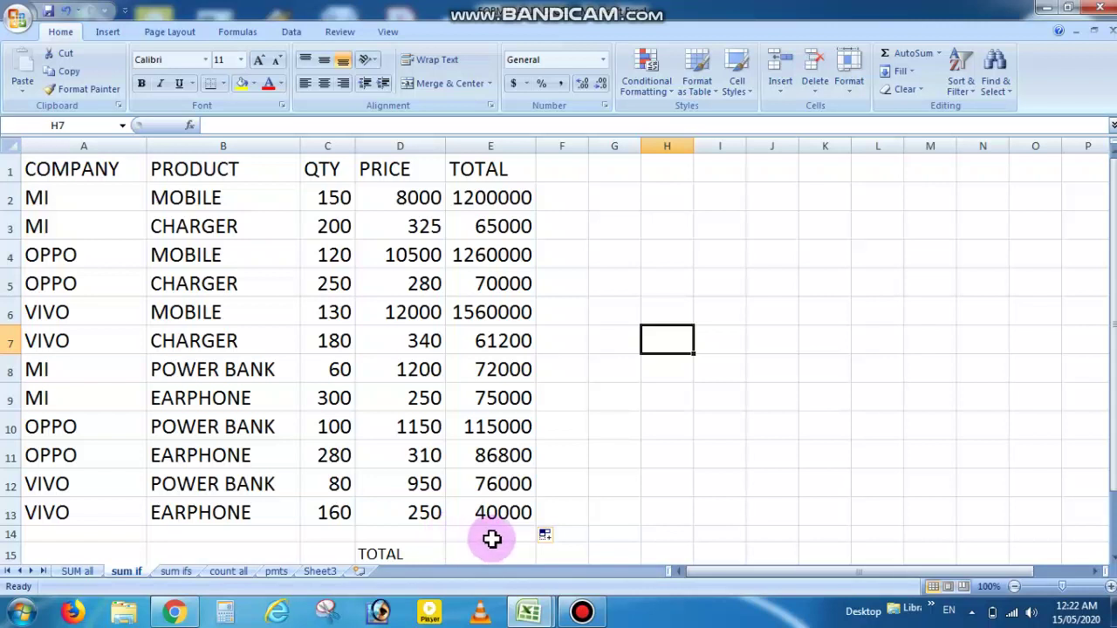
Sum the TOTAL values of E2:E13 into cell E14 with AutoSum
drag(501, 199, 491, 531)
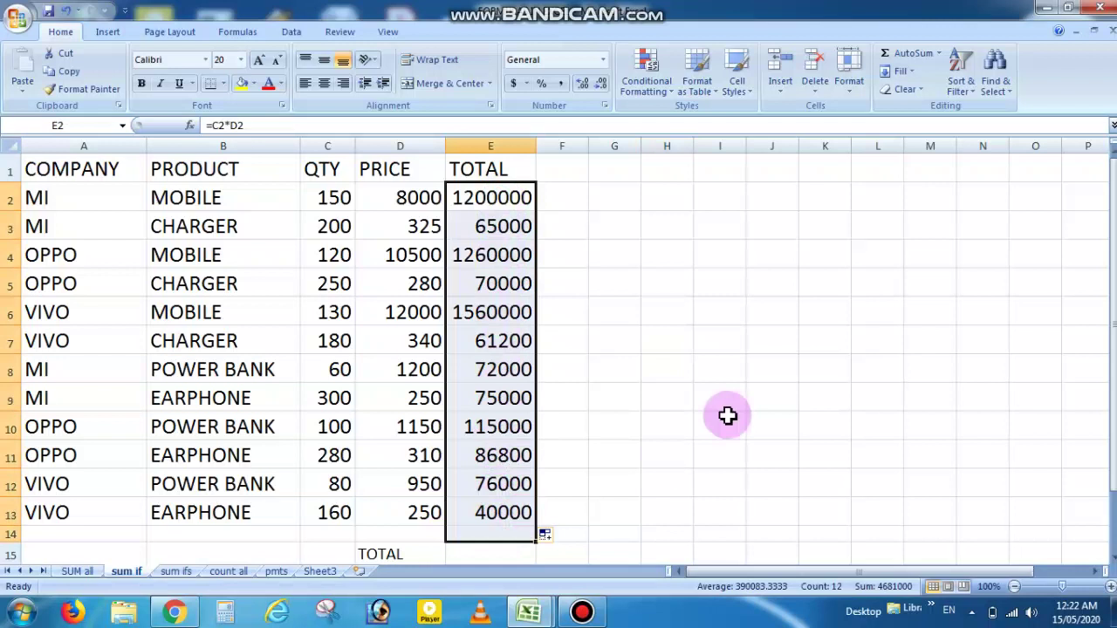
click(902, 56)
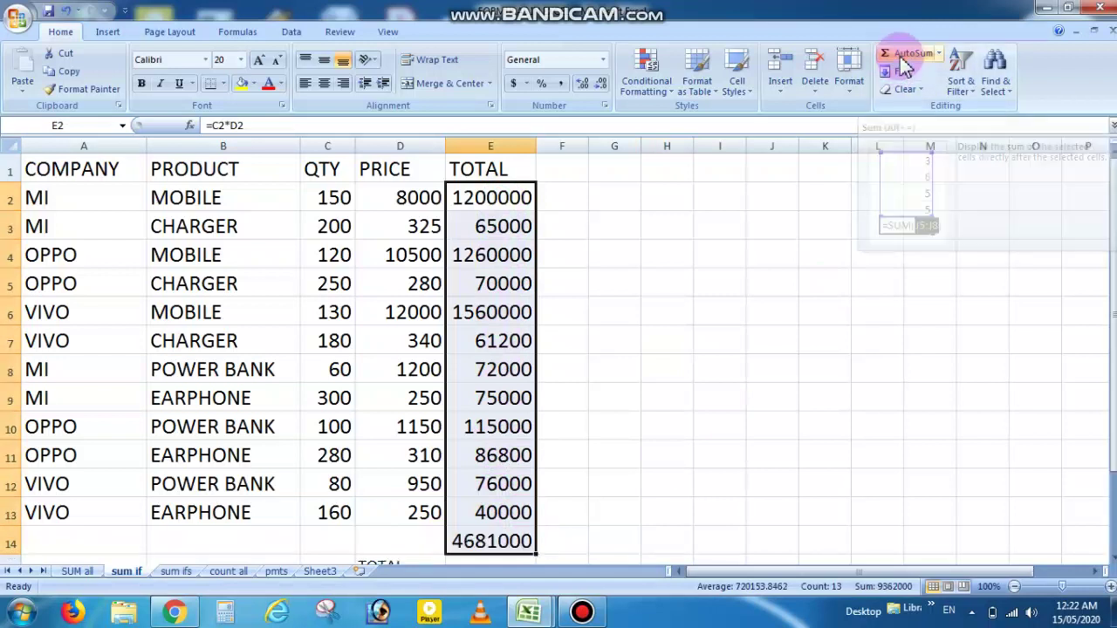
click(564, 548)
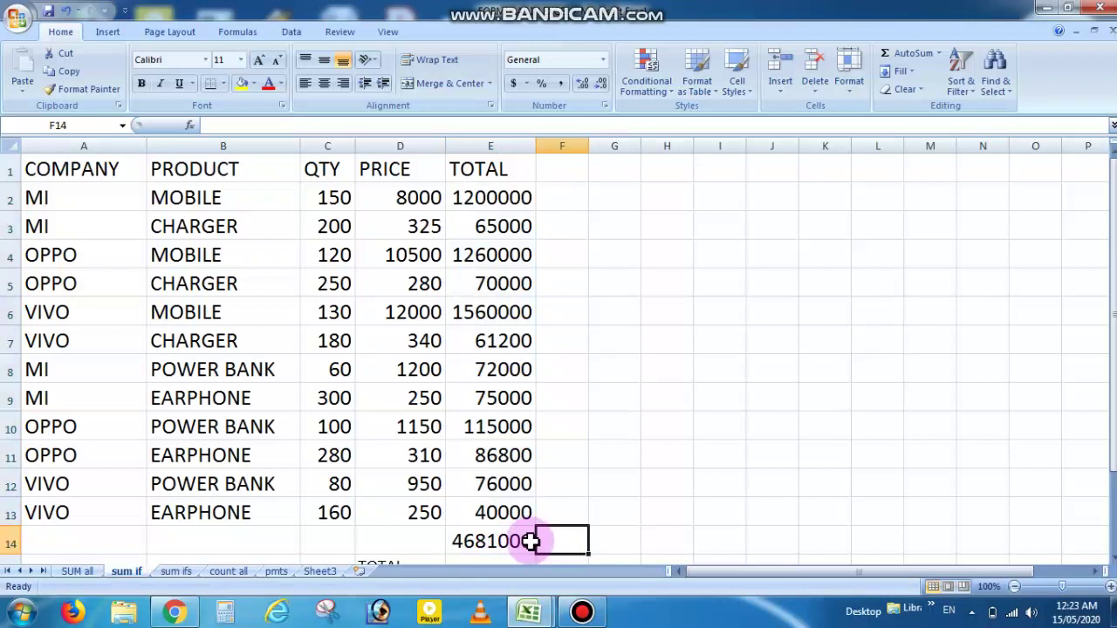
Clear the SUM formula from cell E14 below the TOTAL column
click(531, 541)
key(F2)
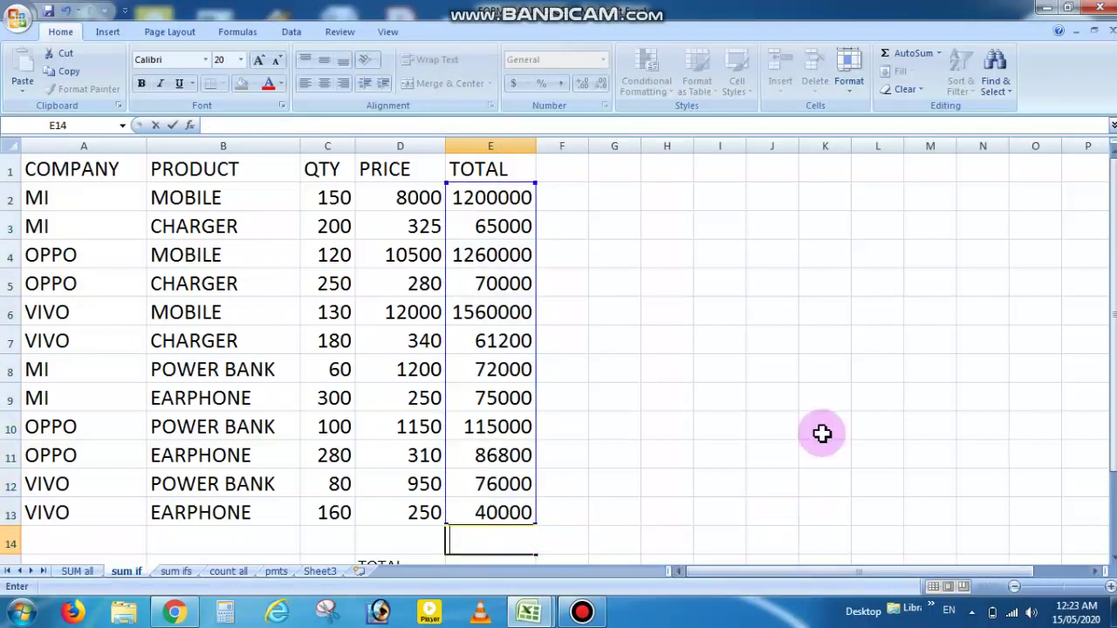
drag(1114, 254, 1115, 255)
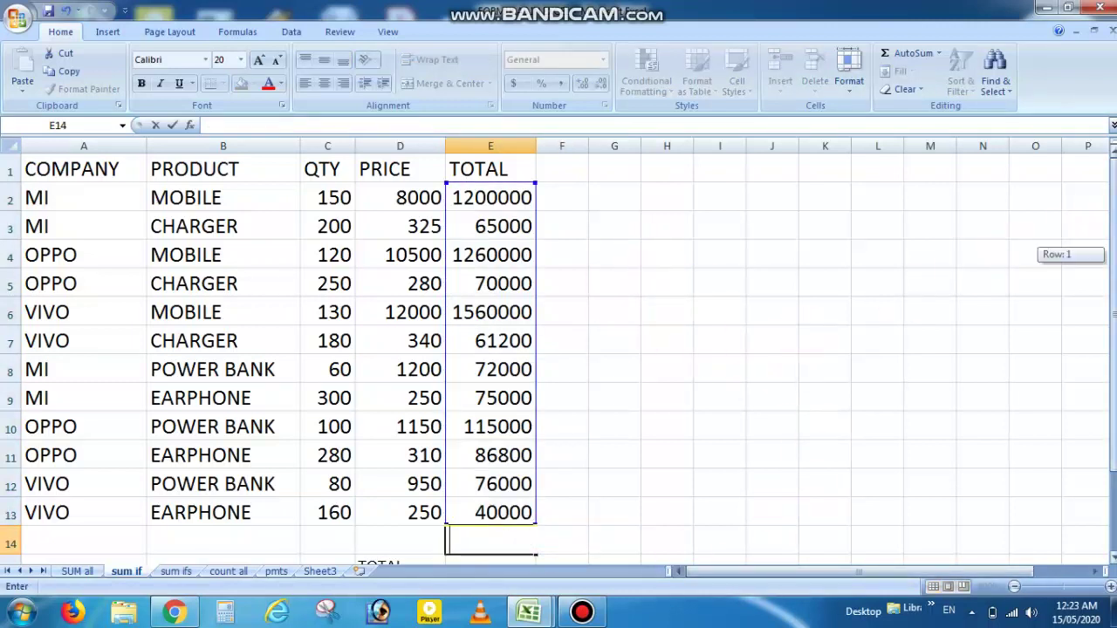
Enter =SUMIF(A2:A13,A2,E2:E13) in cell H2 to total the MI sales, dismissing the color scheme prompt without changing the scheme
click(667, 197)
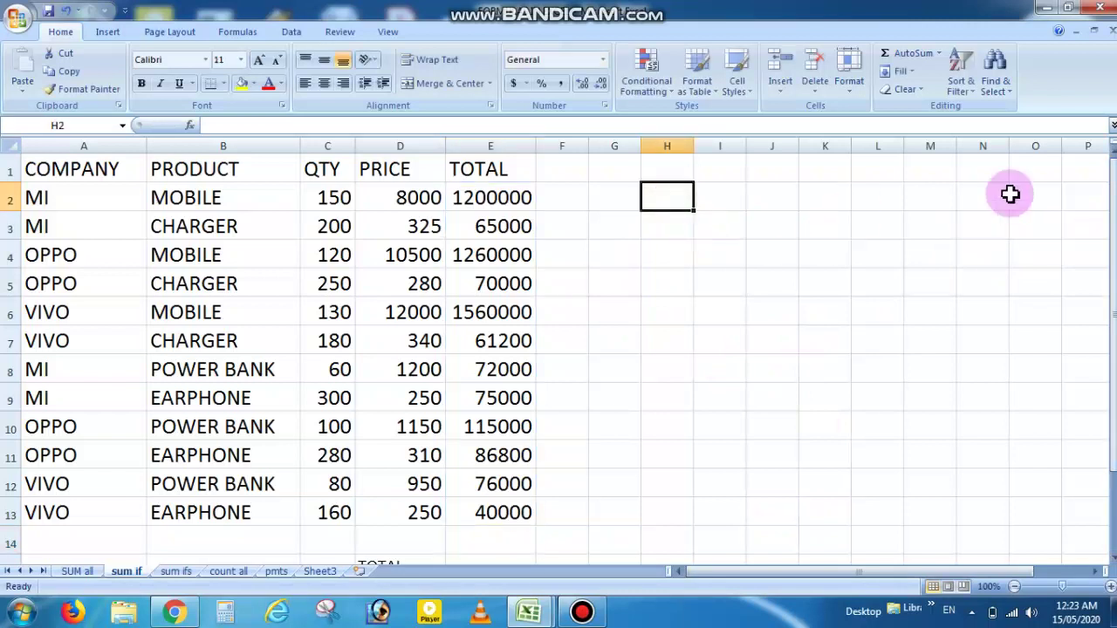
text(=)
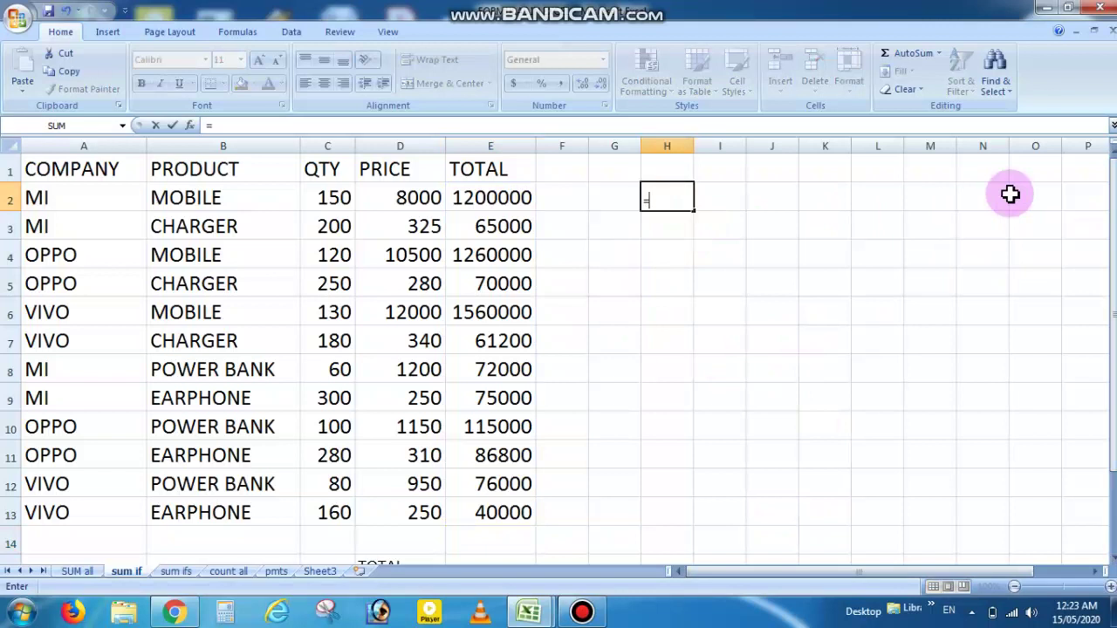
text(SUMIF)
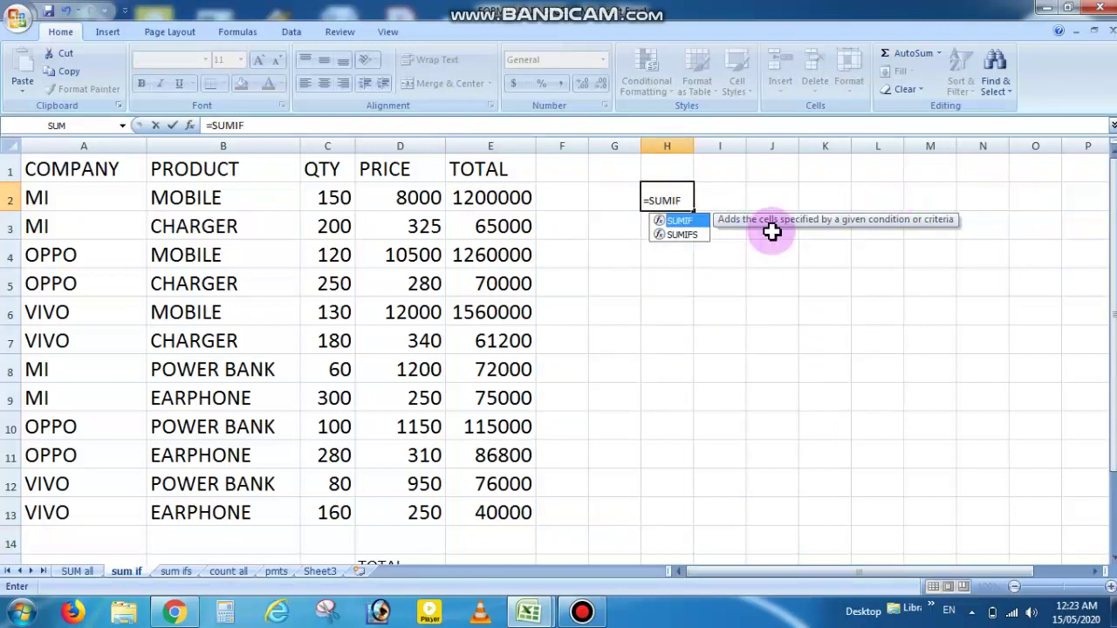
text(()
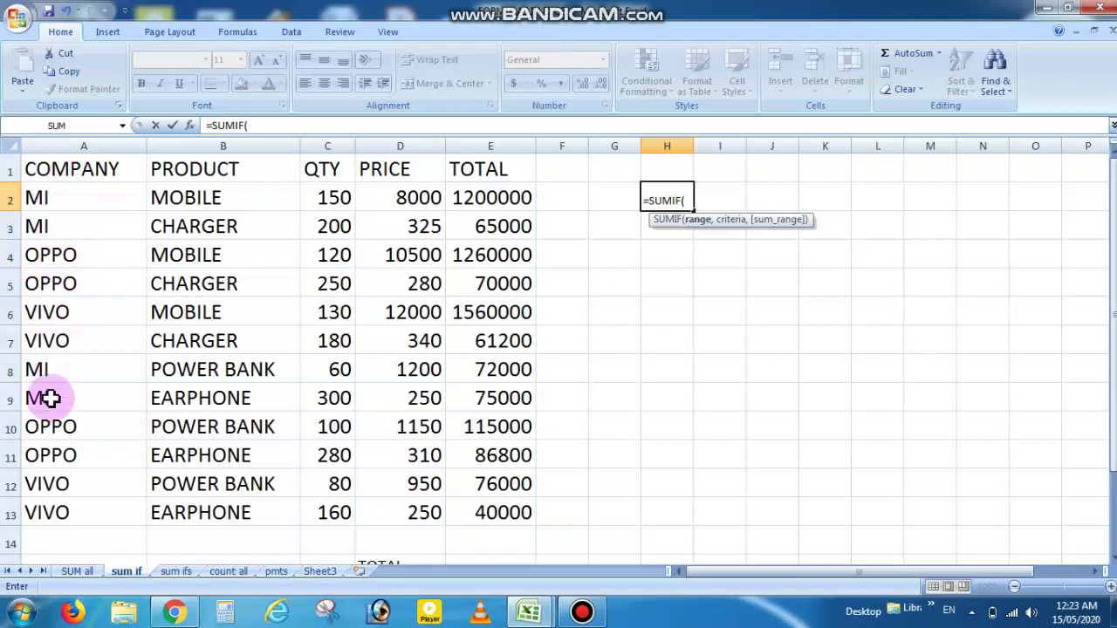
drag(82, 193, 75, 519)
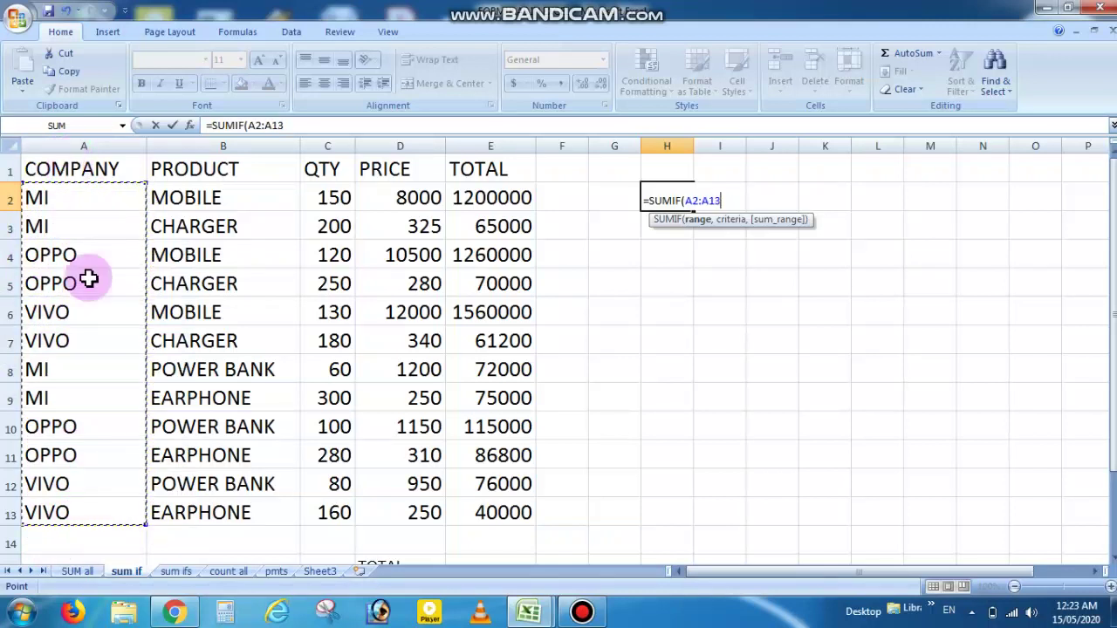
text(,)
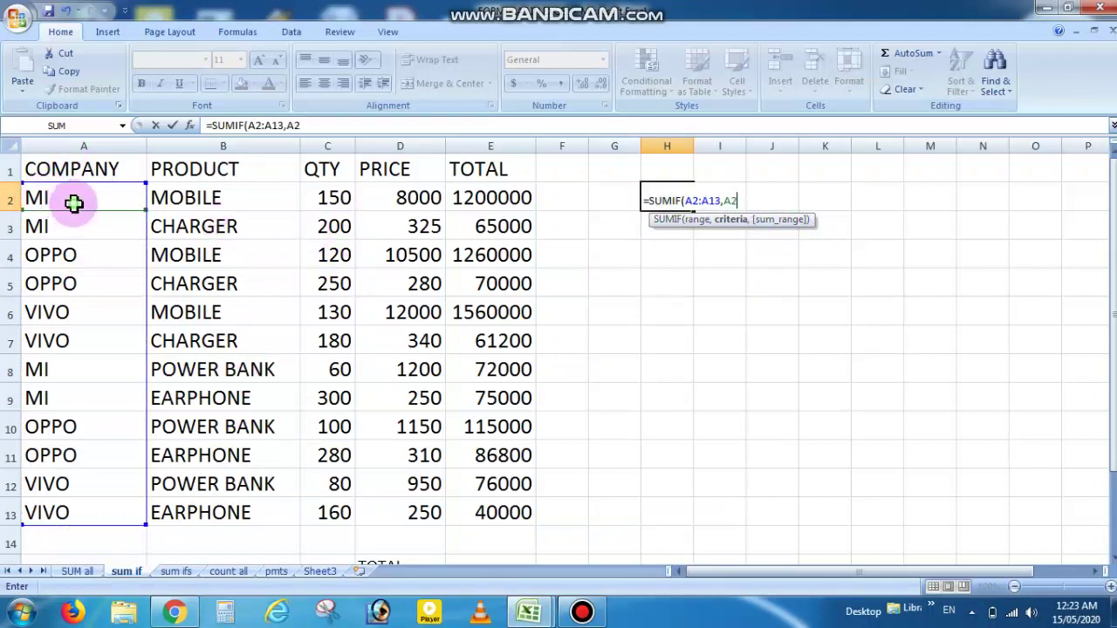
click(73, 202)
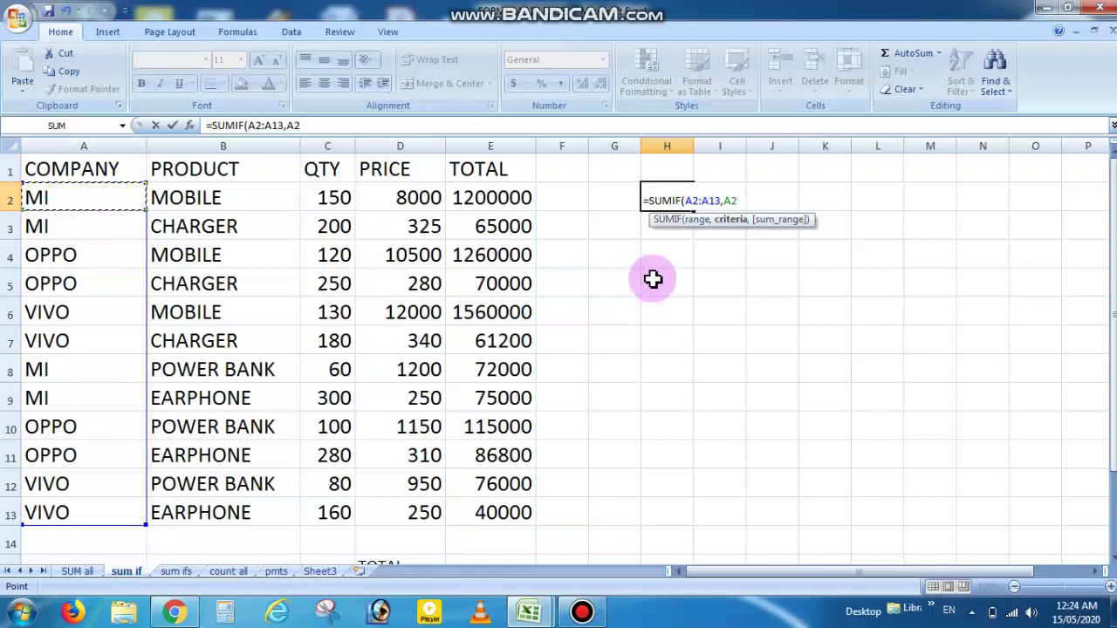
text(,)
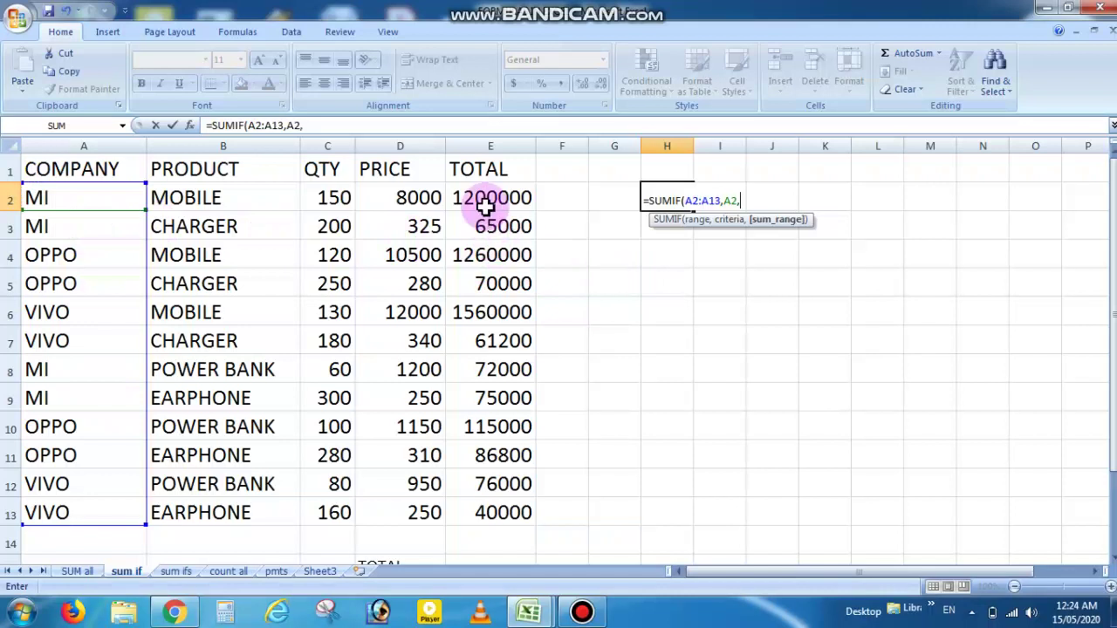
drag(489, 196, 480, 504)
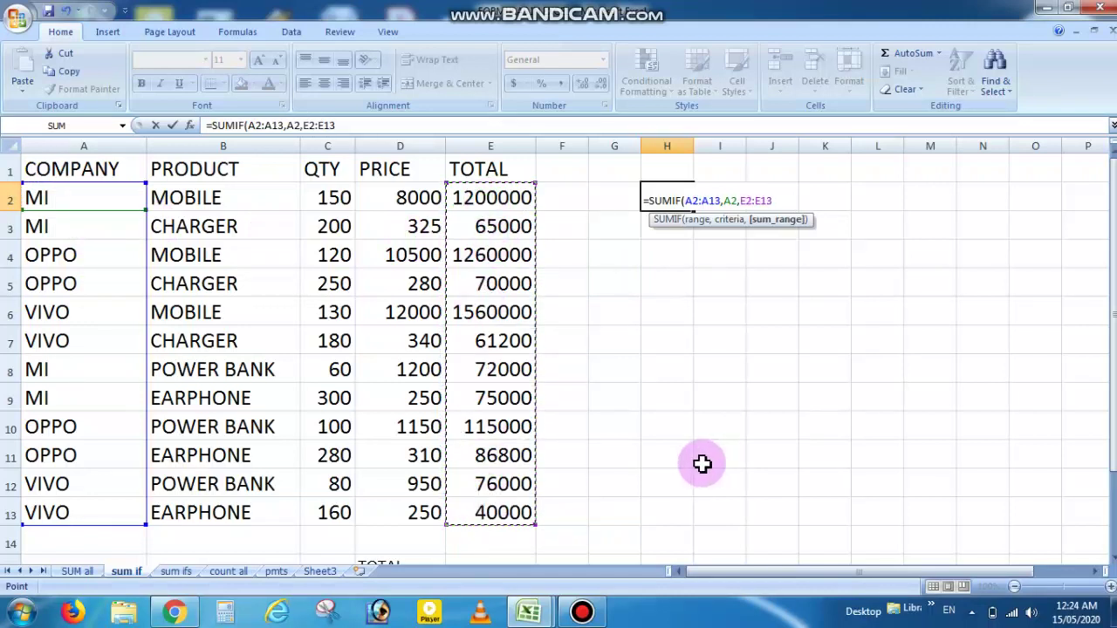
text())
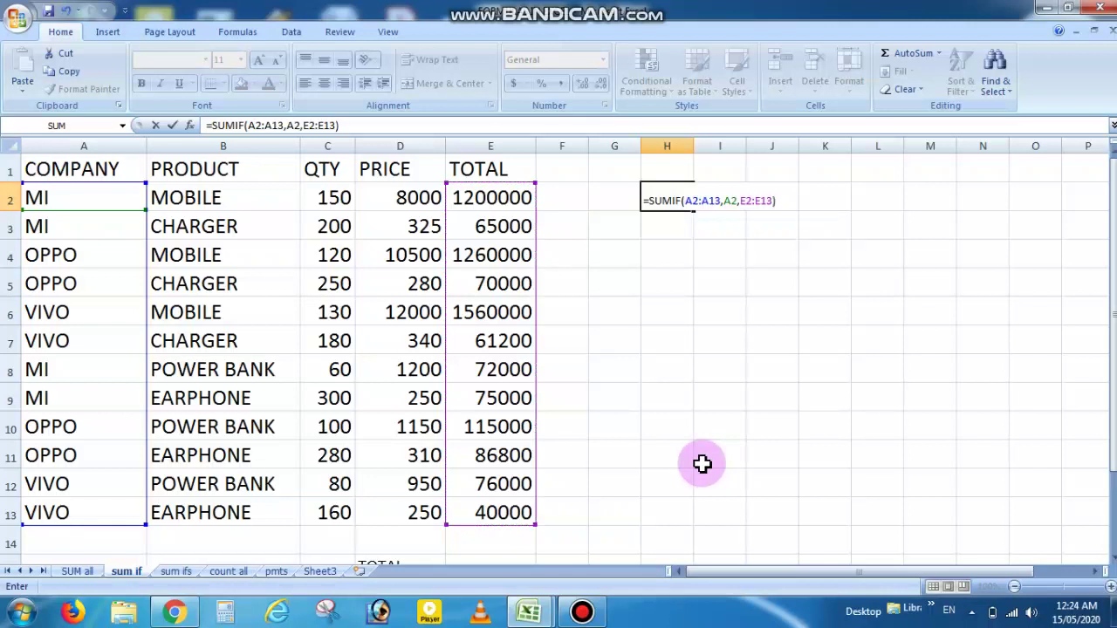
key(Return)
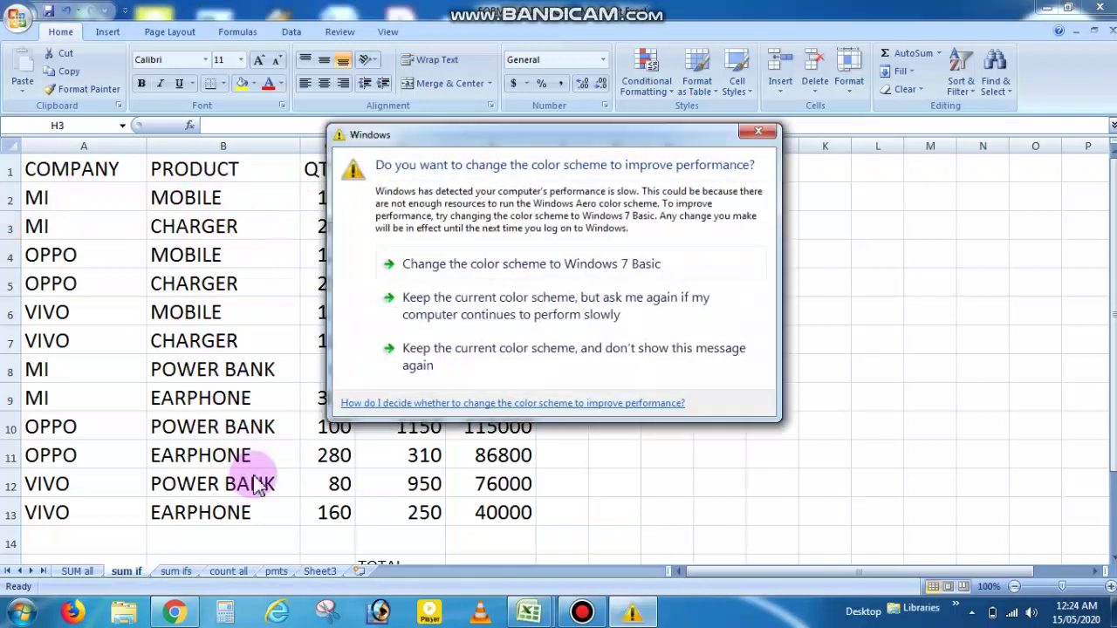
click(758, 133)
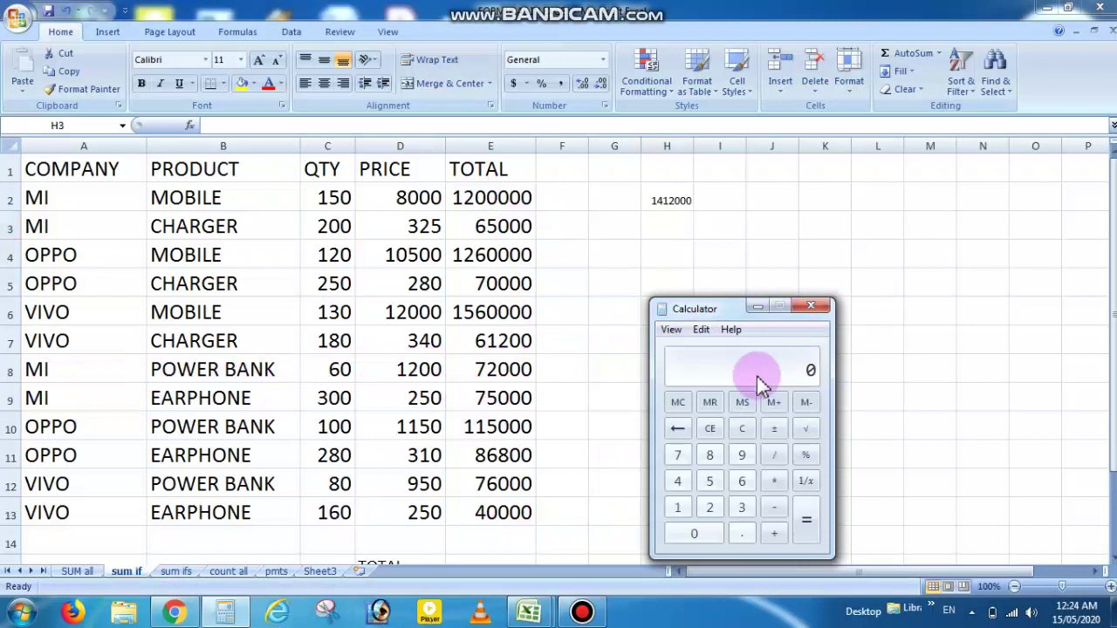
Check the MI sum in Calculator by adding 1200000, 65000, 72000 and 75000, and close Calculator
text(00000)
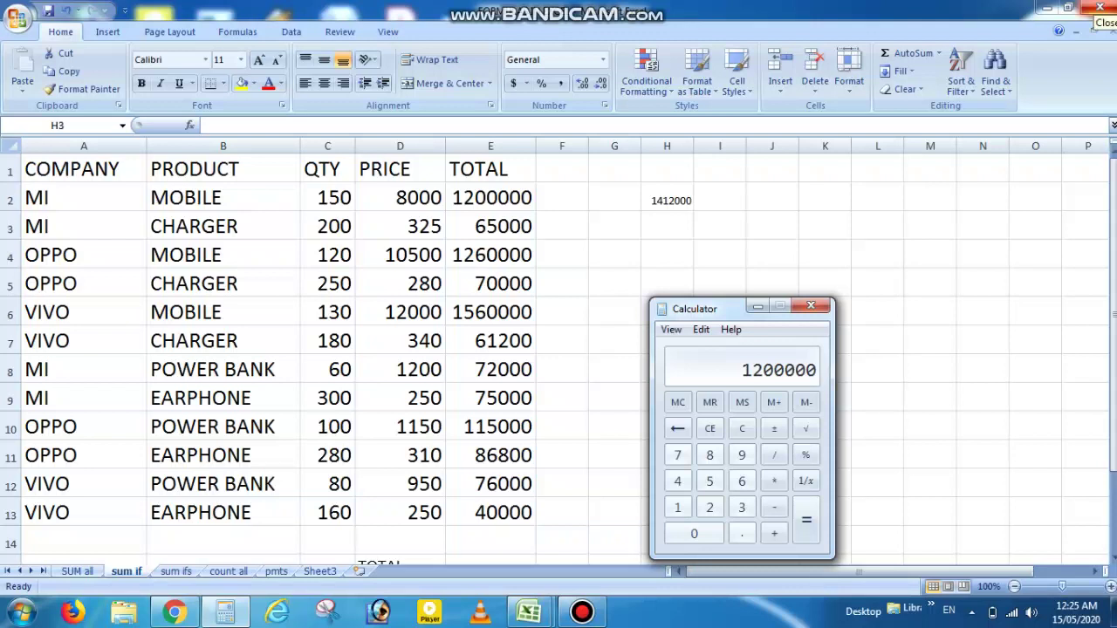
text(65)
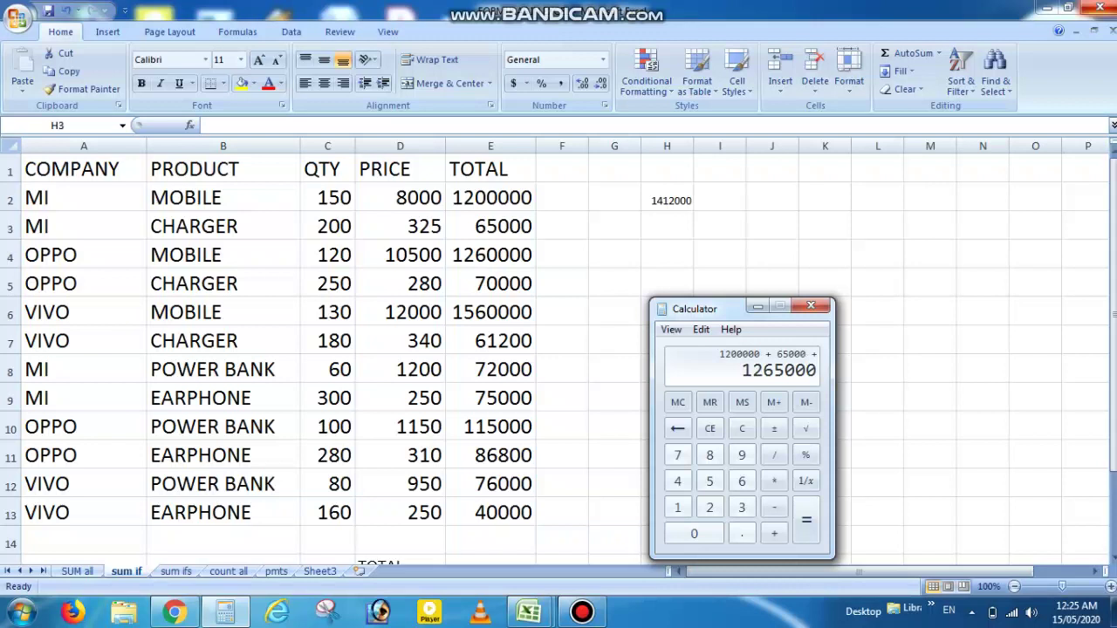
text(7)
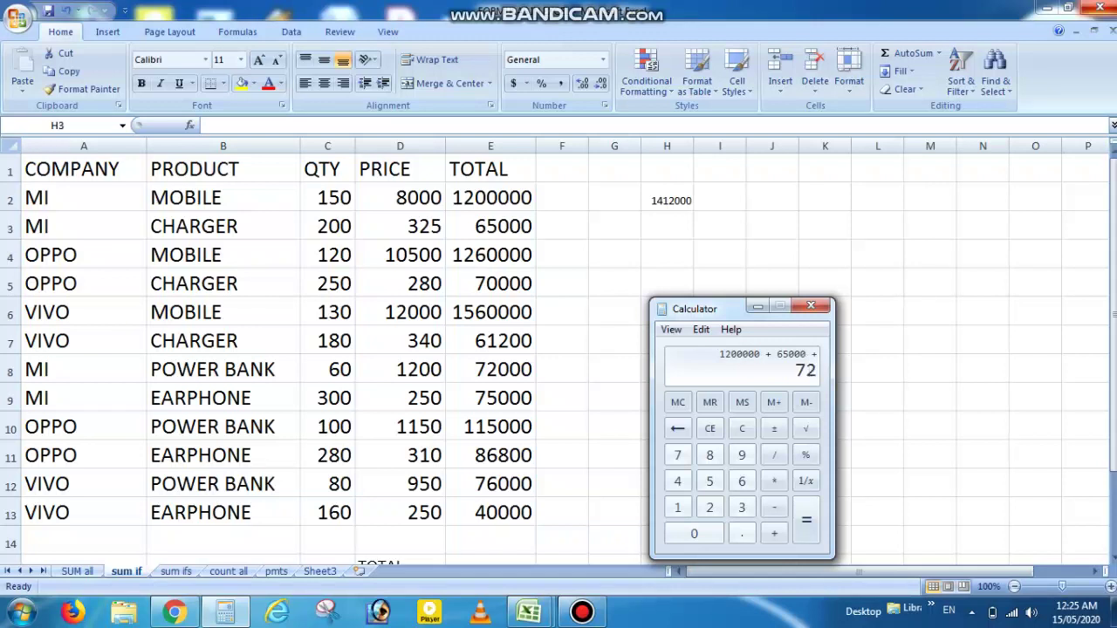
key(plus)
text(7)
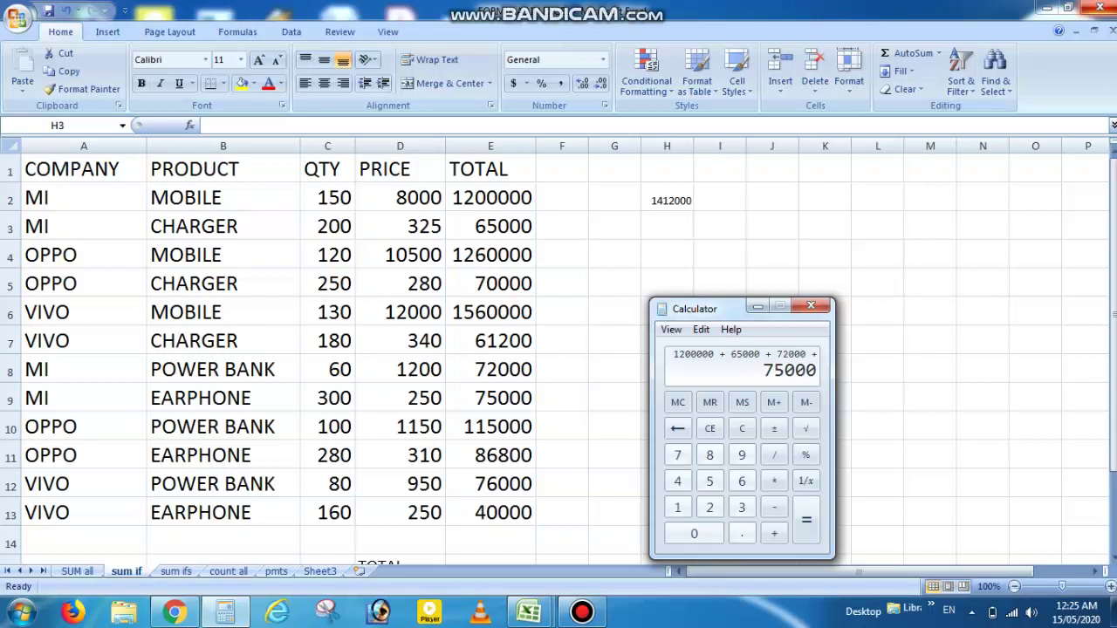
key(Return)
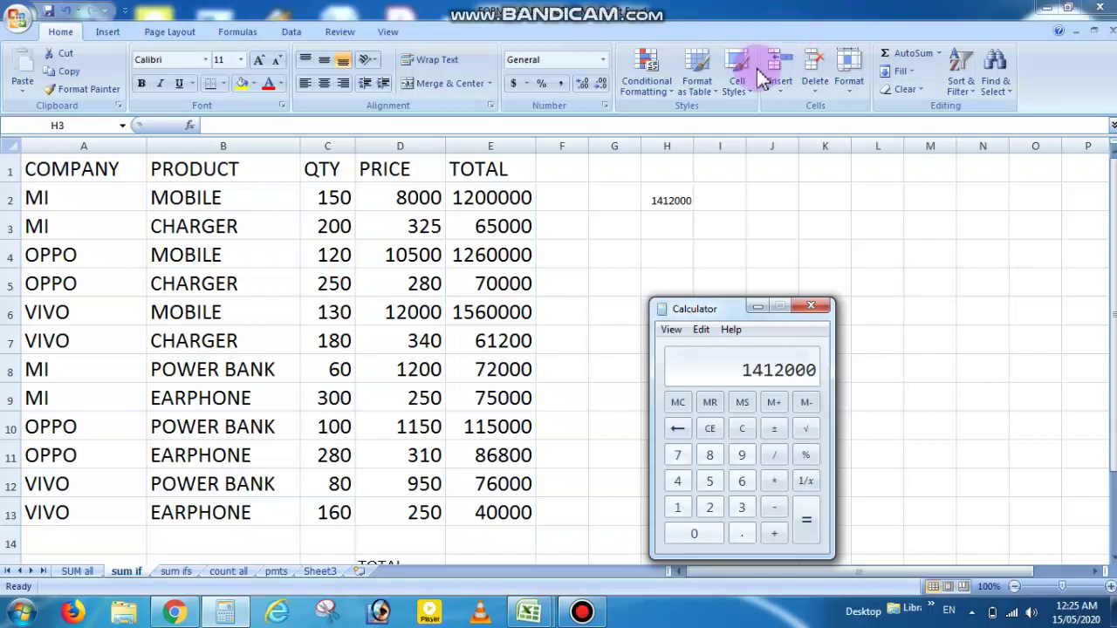
click(820, 305)
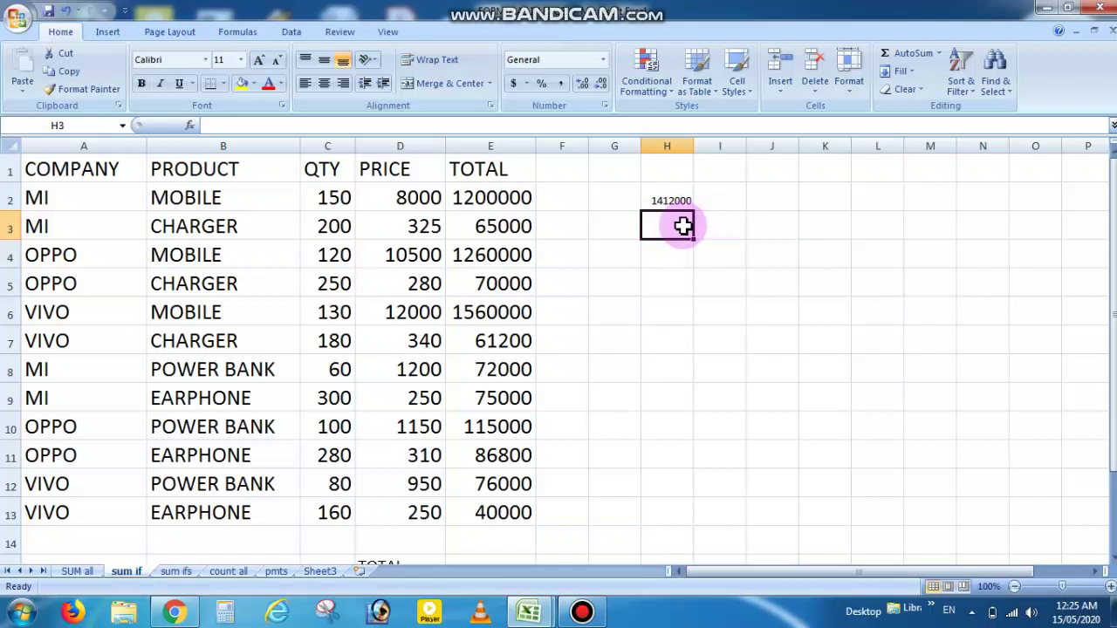
Enter =SUMIF(A2:A13,A10,E2:E13) in cell H3 to total the OPPO sales
text(=)
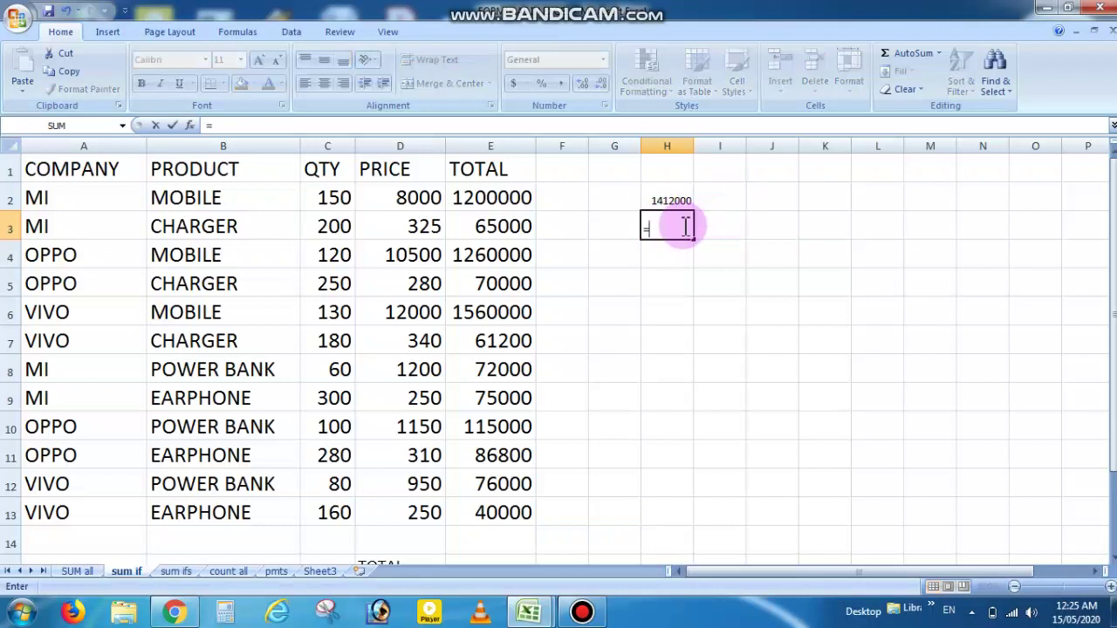
text(SUMI)
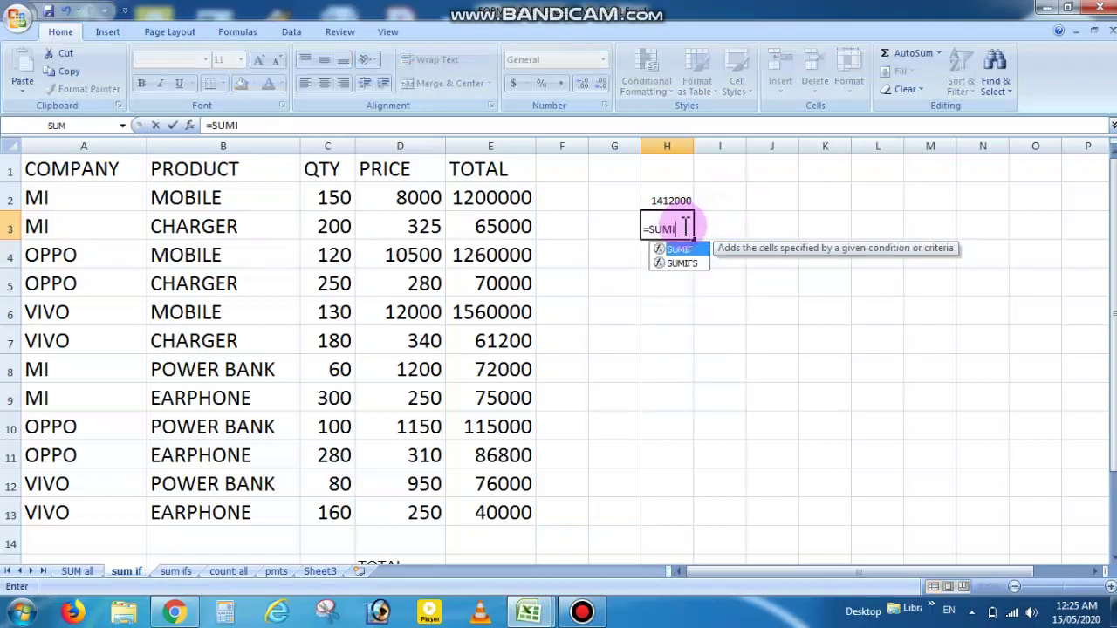
text(F()
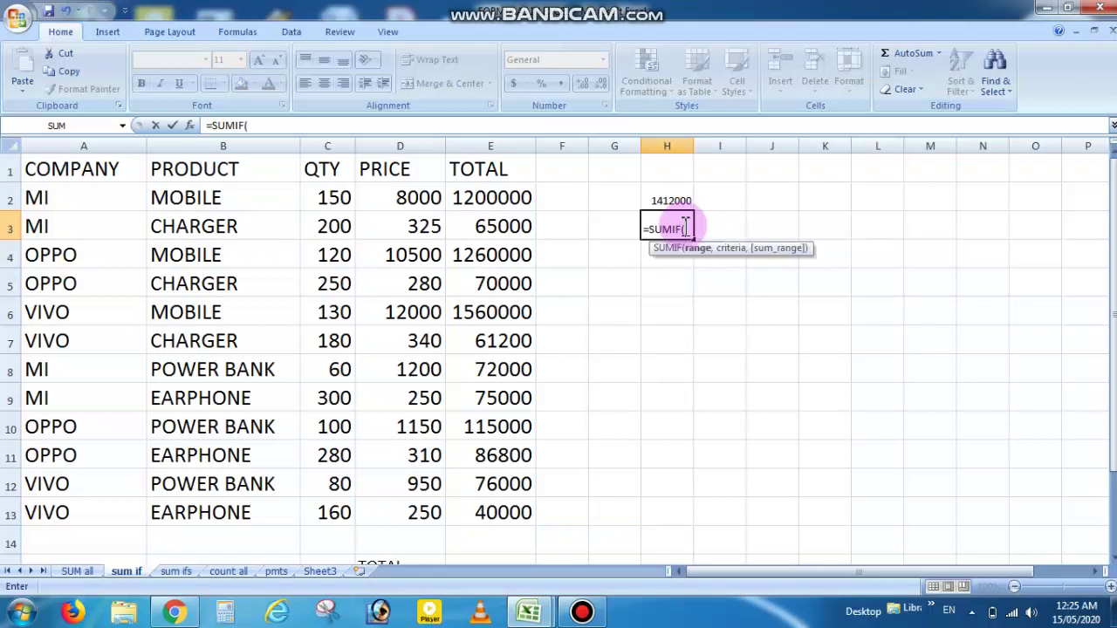
drag(70, 199, 62, 513)
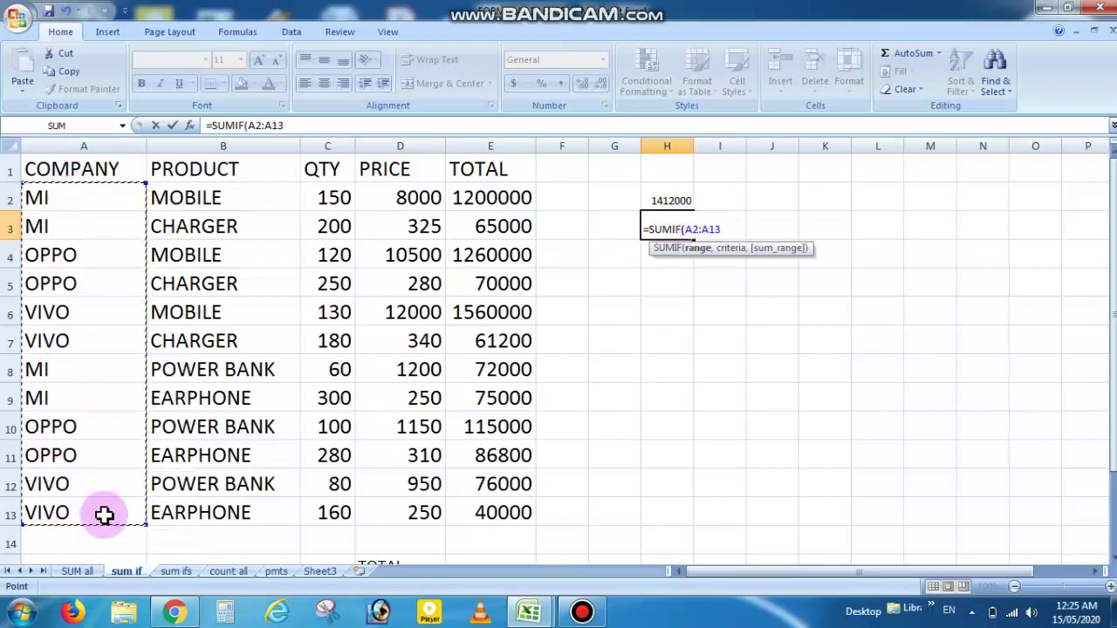
text(,)
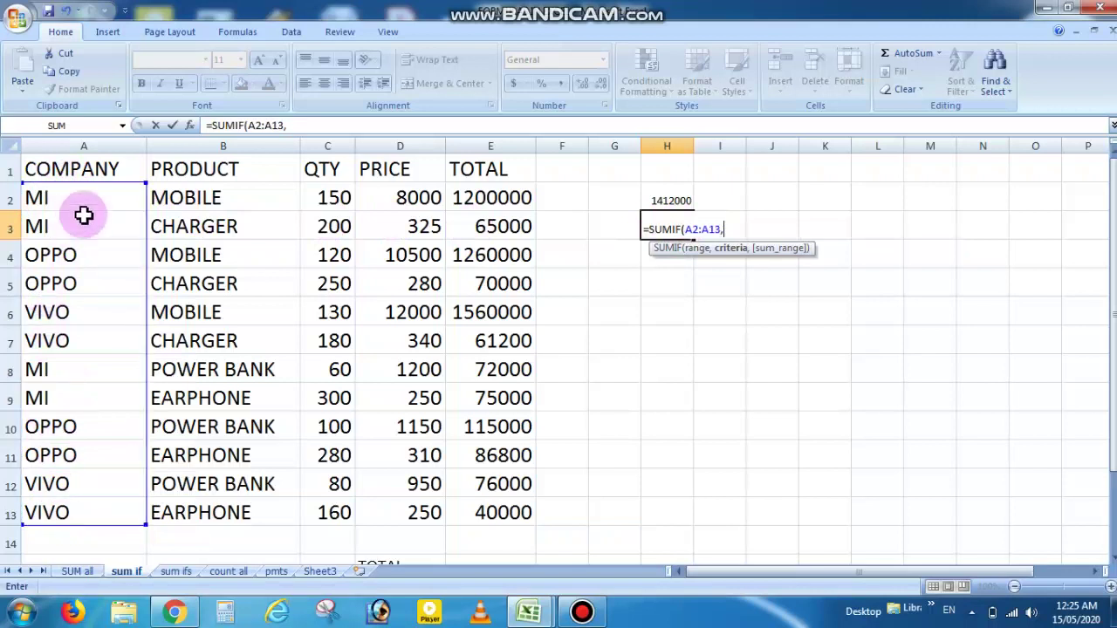
click(75, 438)
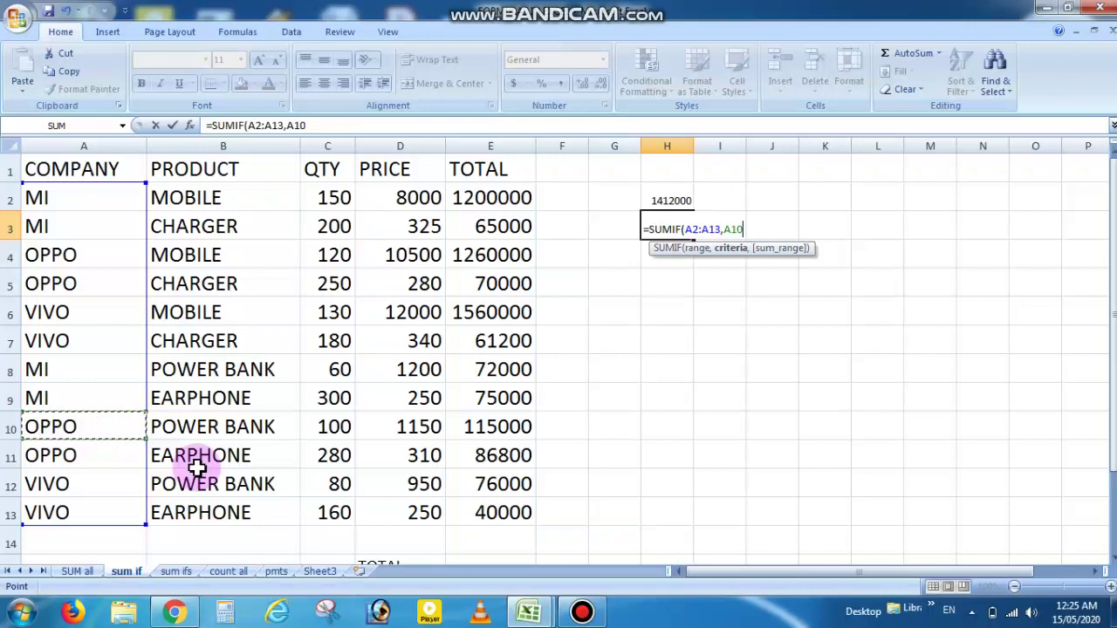
text(,)
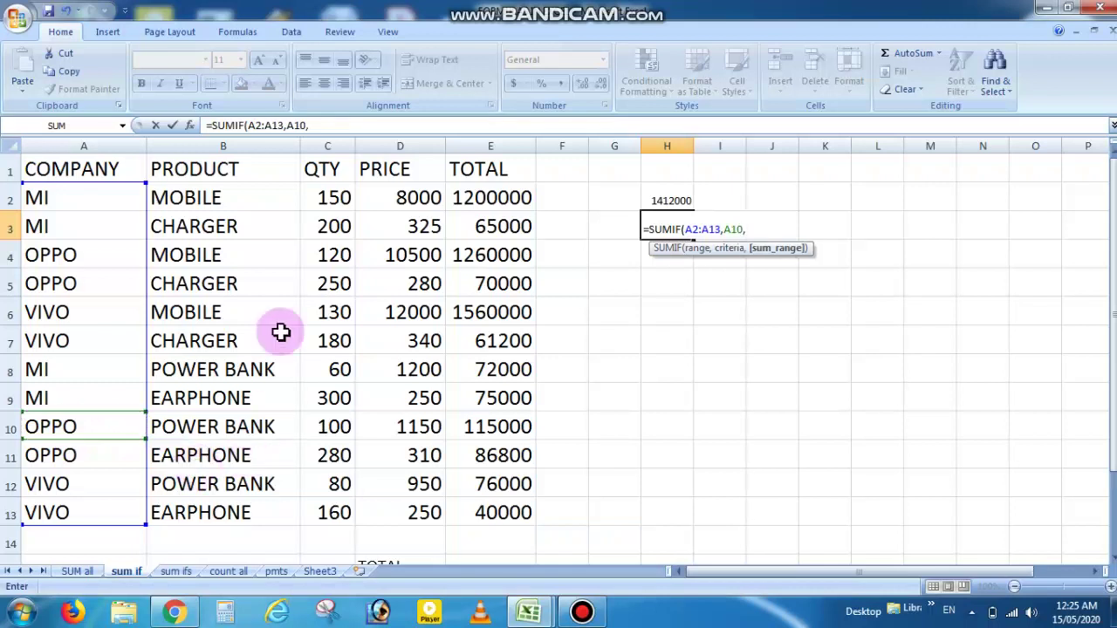
drag(497, 200, 456, 511)
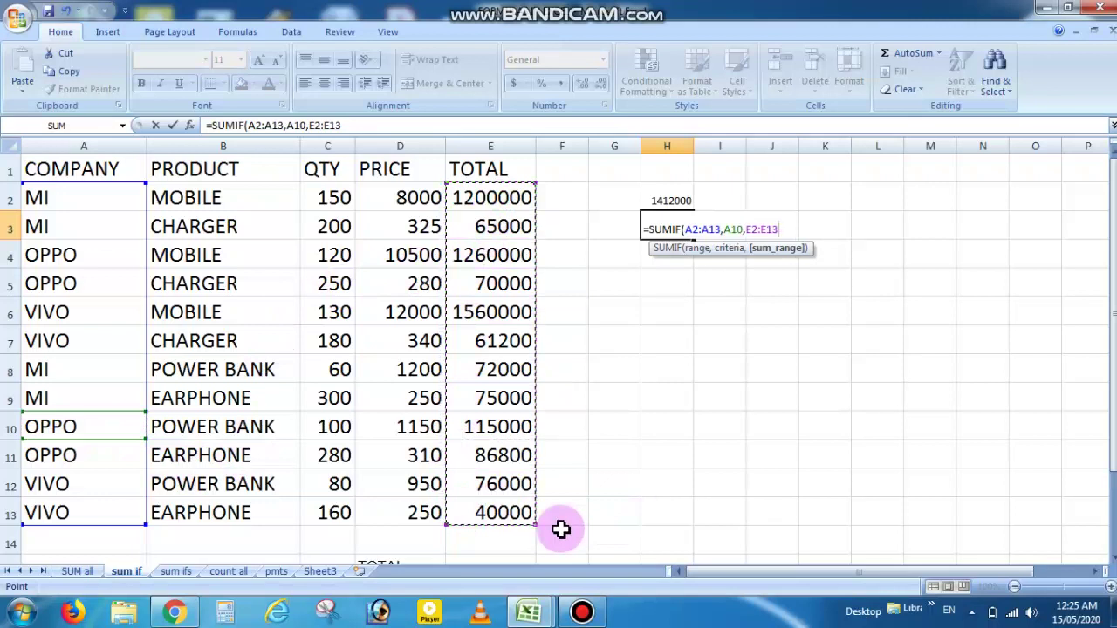
text())
key(Return)
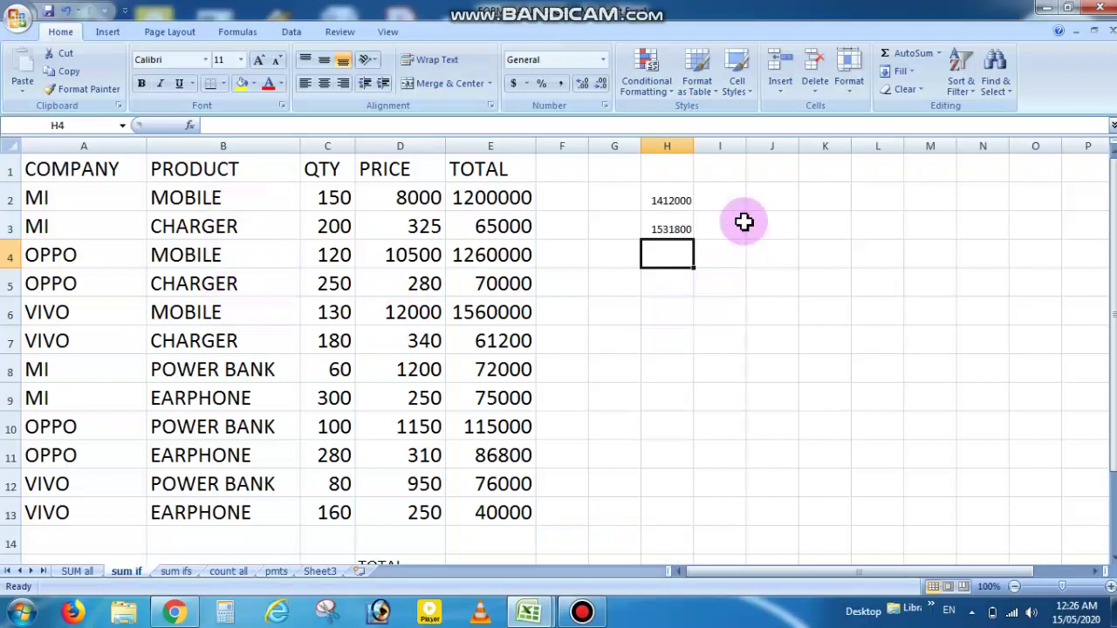
Enter =SUMIF(B2:B13,B2,E2:E13) in cell J2 to total the MOBILE sales across all companies
click(758, 201)
text(=)
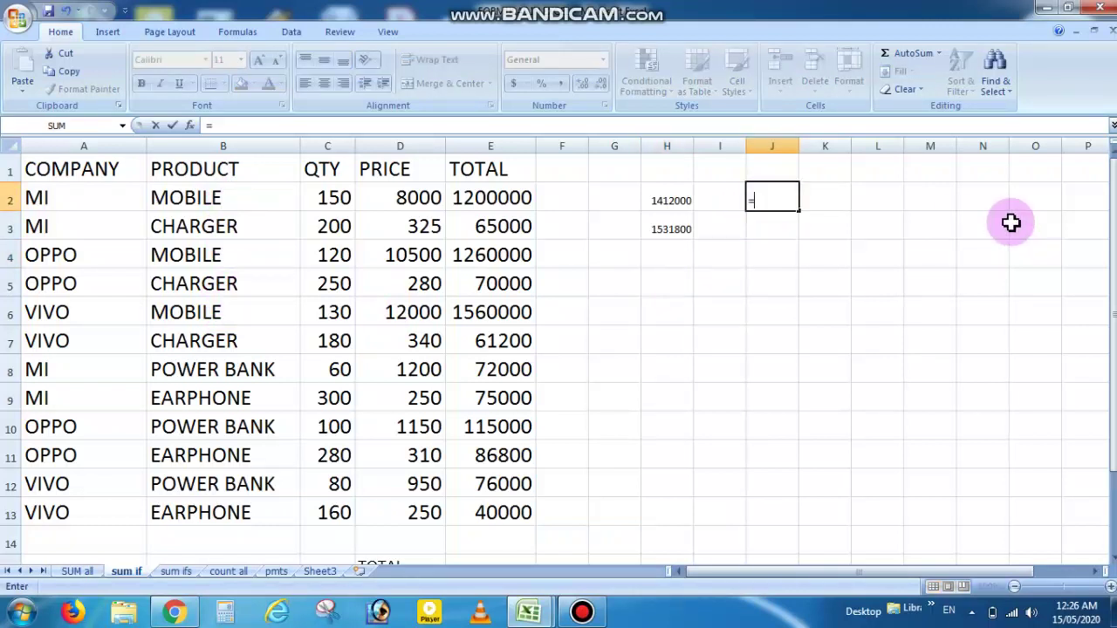
text(SUMI)
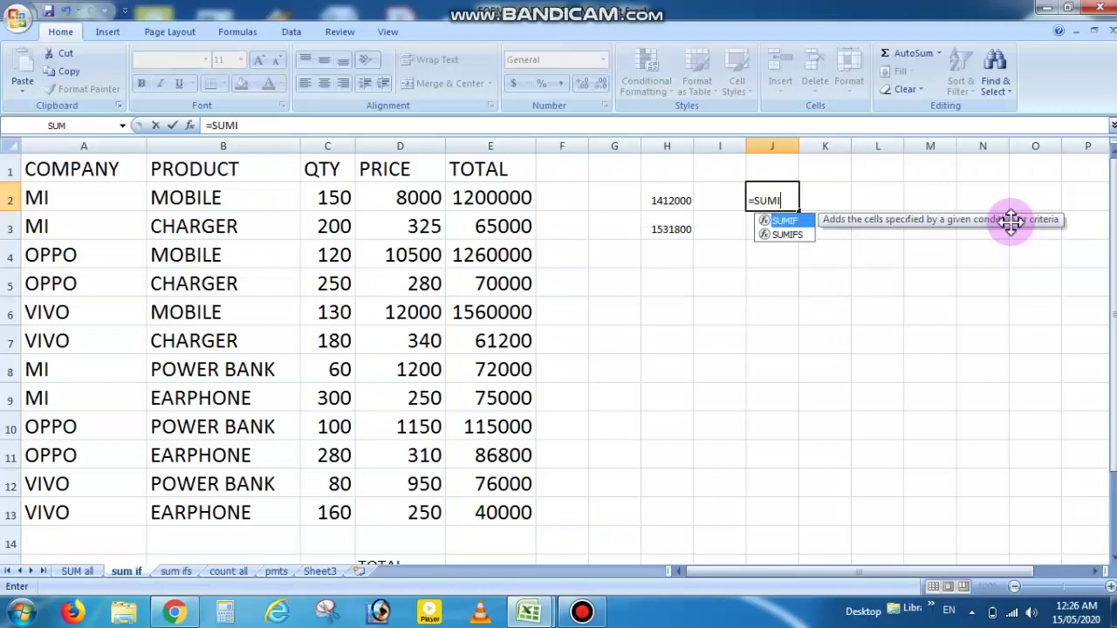
text(F()
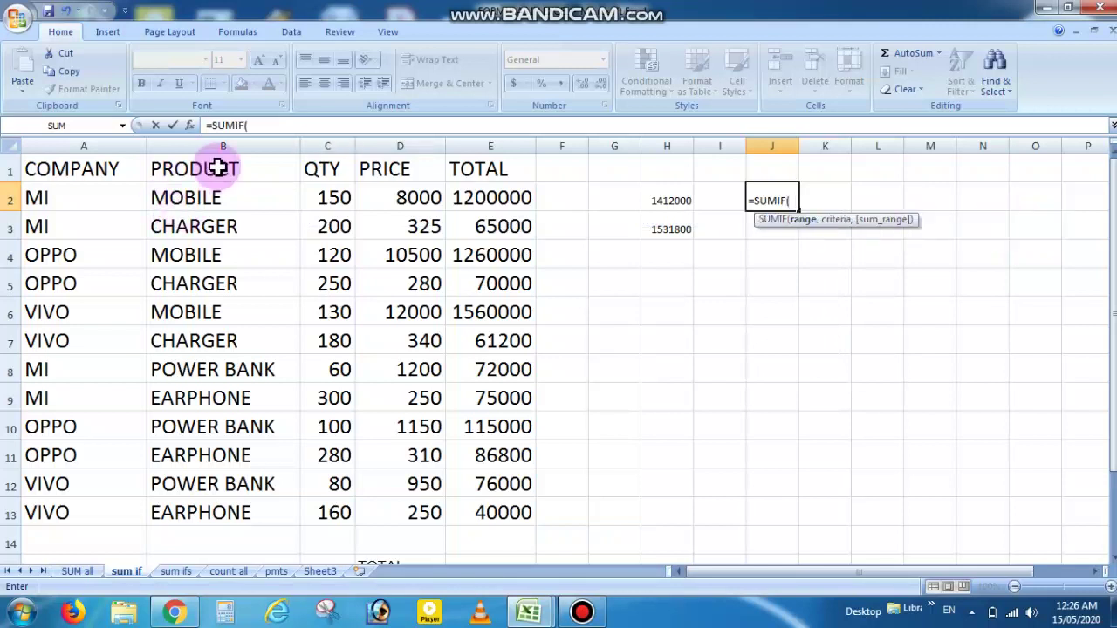
click(211, 210)
drag(210, 209, 219, 506)
text(,)
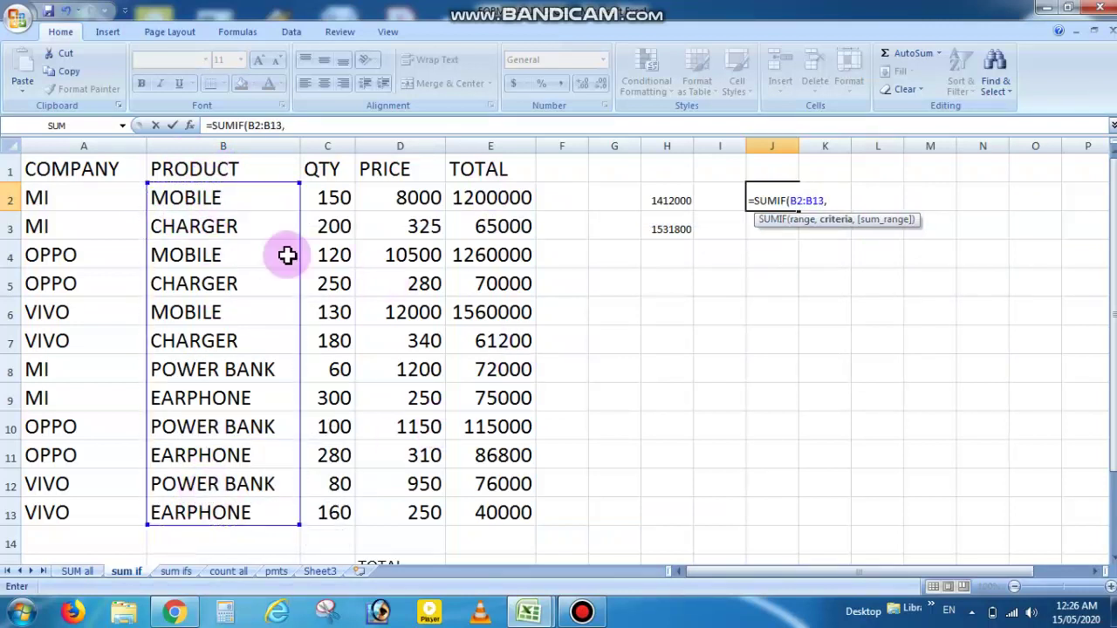
click(217, 200)
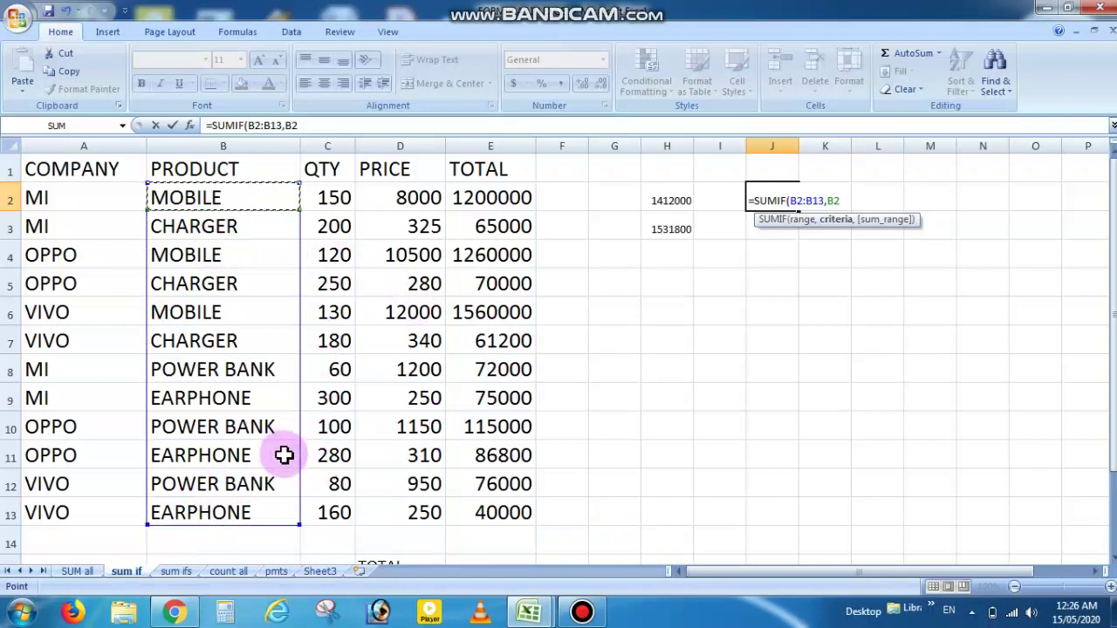
text(,)
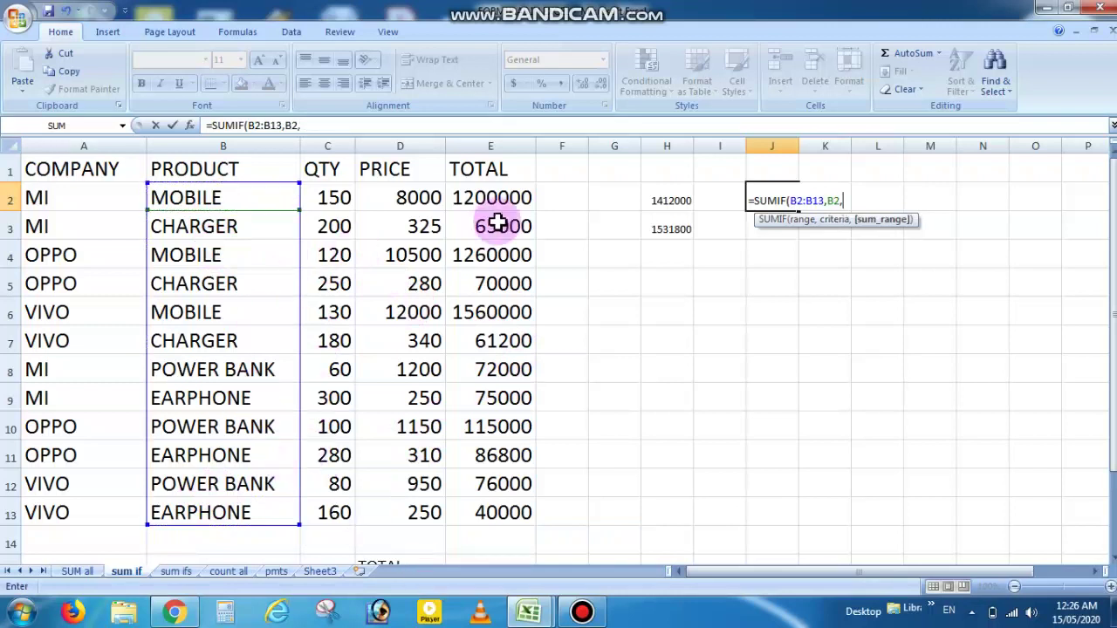
drag(500, 204, 509, 506)
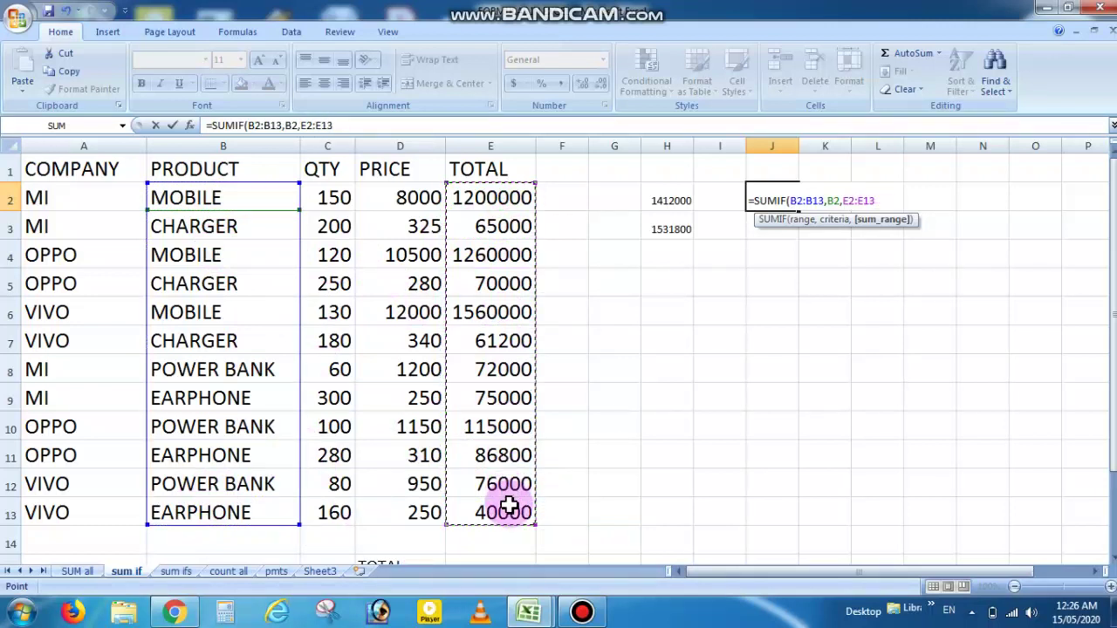
text())
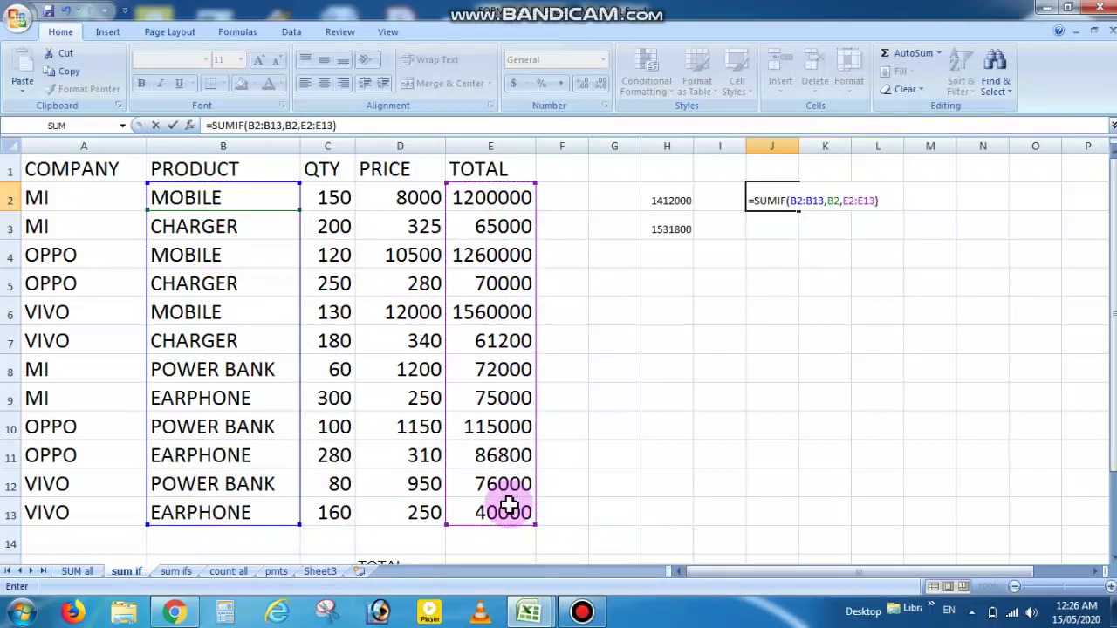
key(Return)
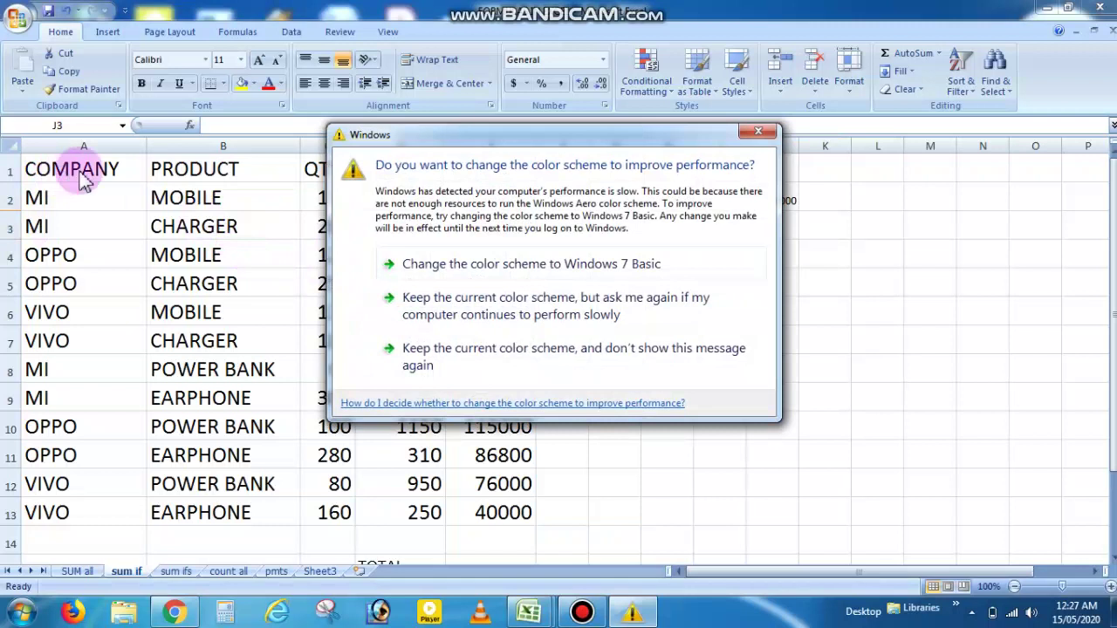
Dismiss the color scheme prompt without changing the scheme and select the whole sales table A1:E13
click(753, 135)
drag(82, 169, 498, 515)
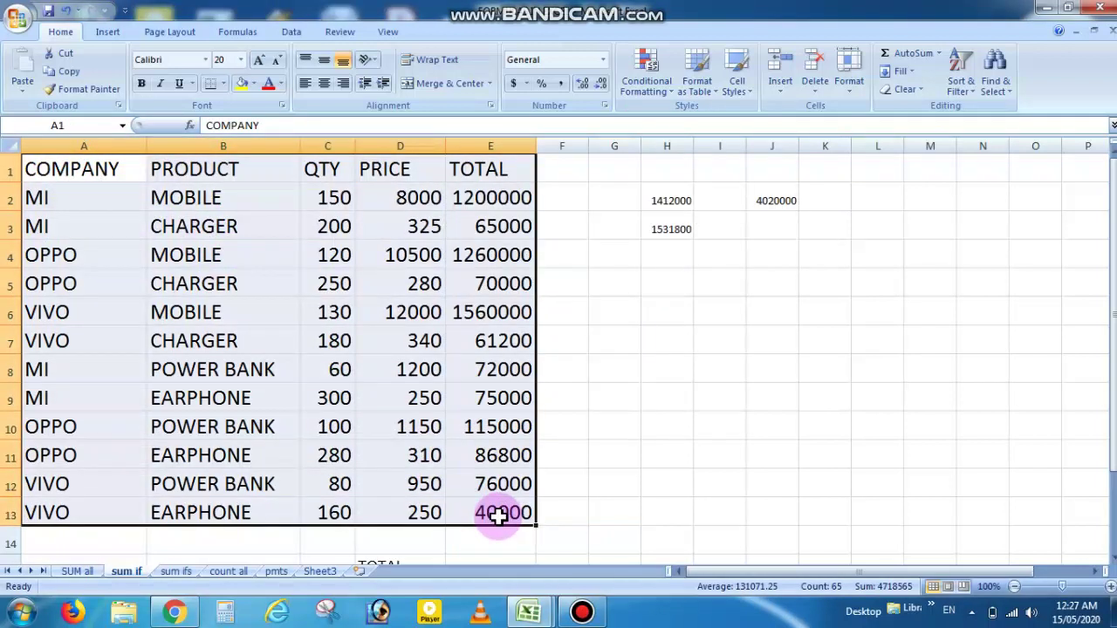